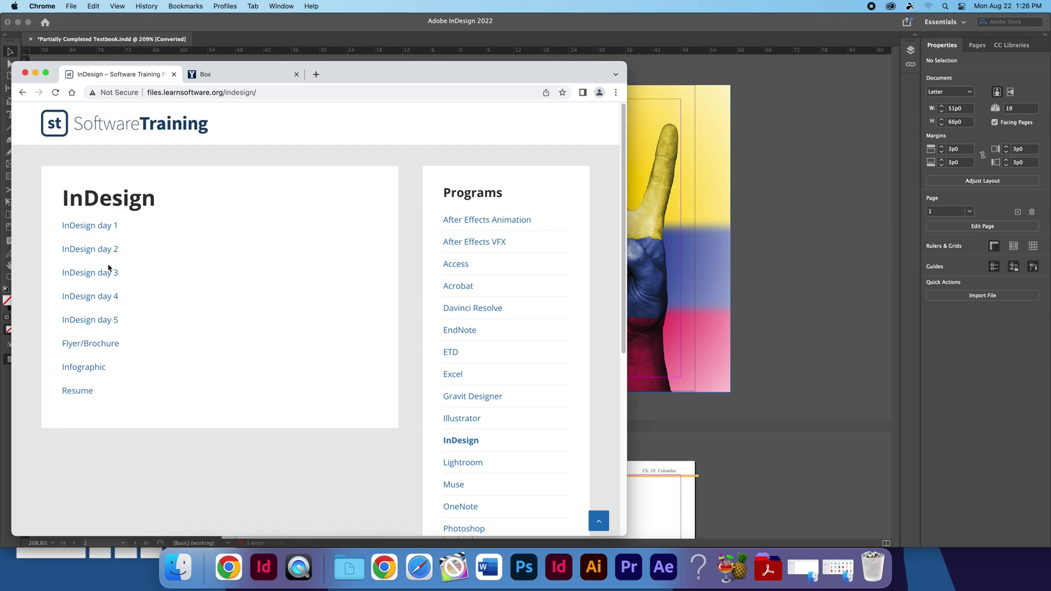
Switch to InDesign and place the text cursor in the Introduction line at the start of the chapter text
left_click(815, 393)
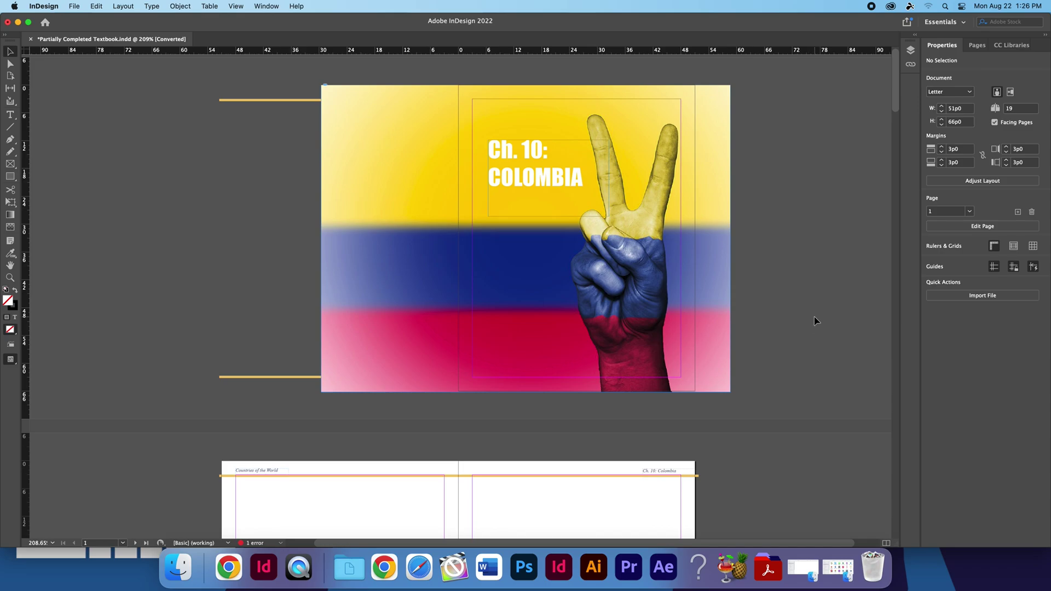
scroll(813, 328, "down", 10)
scroll(803, 319, "down", 3)
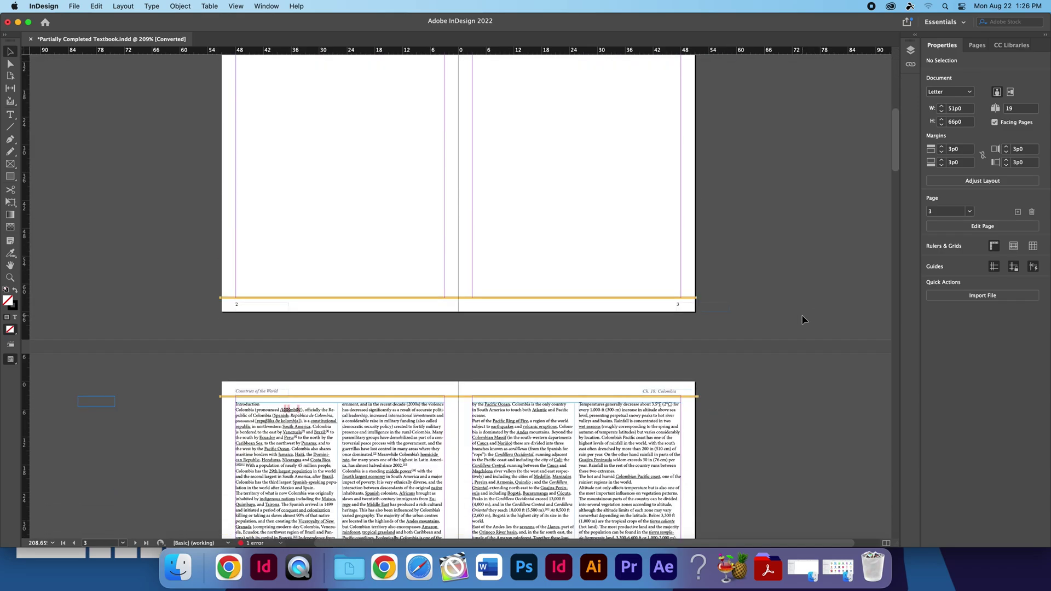
scroll(803, 319, "down", 3)
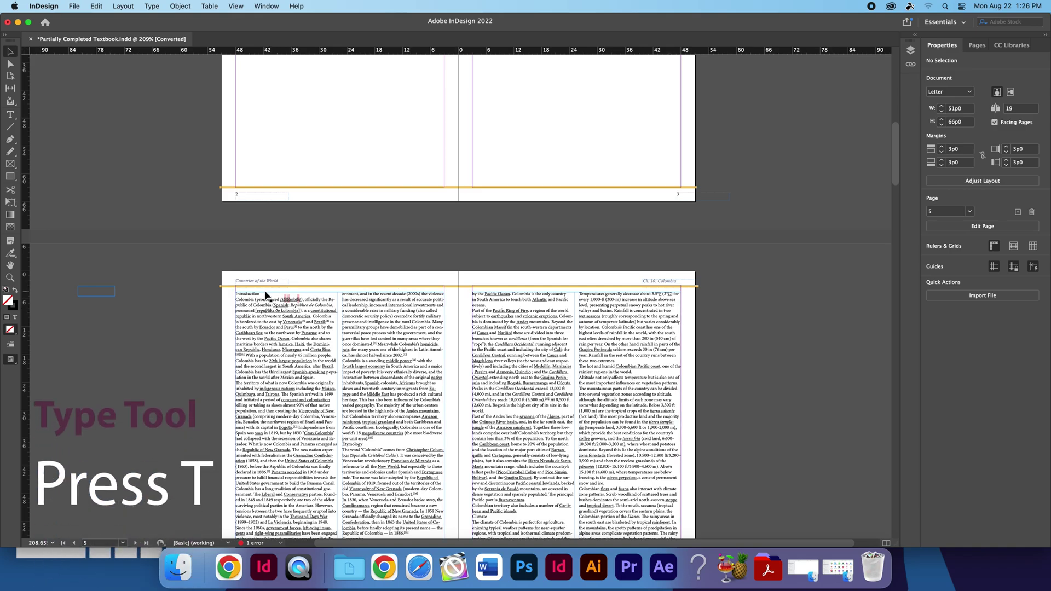
left_click(11, 52)
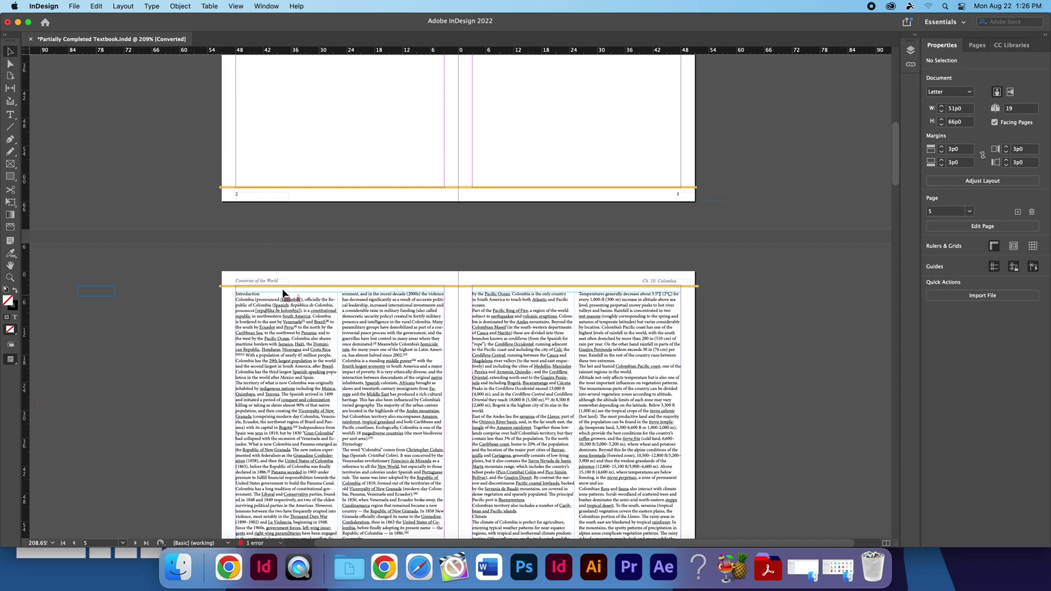
double_click(245, 298)
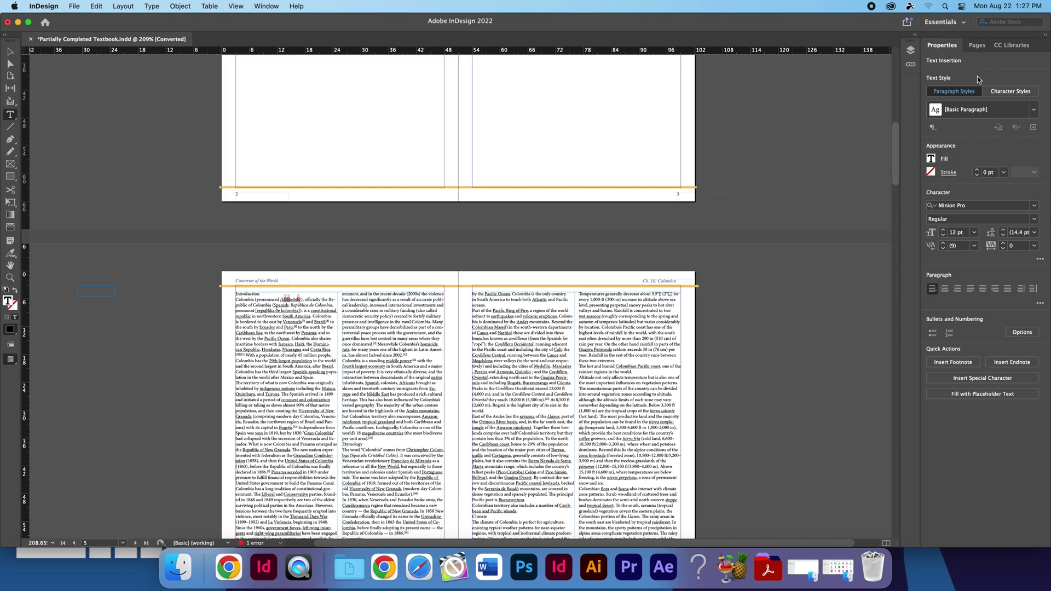
Apply the Heading 2 paragraph style to the Introduction line
left_click(1035, 110)
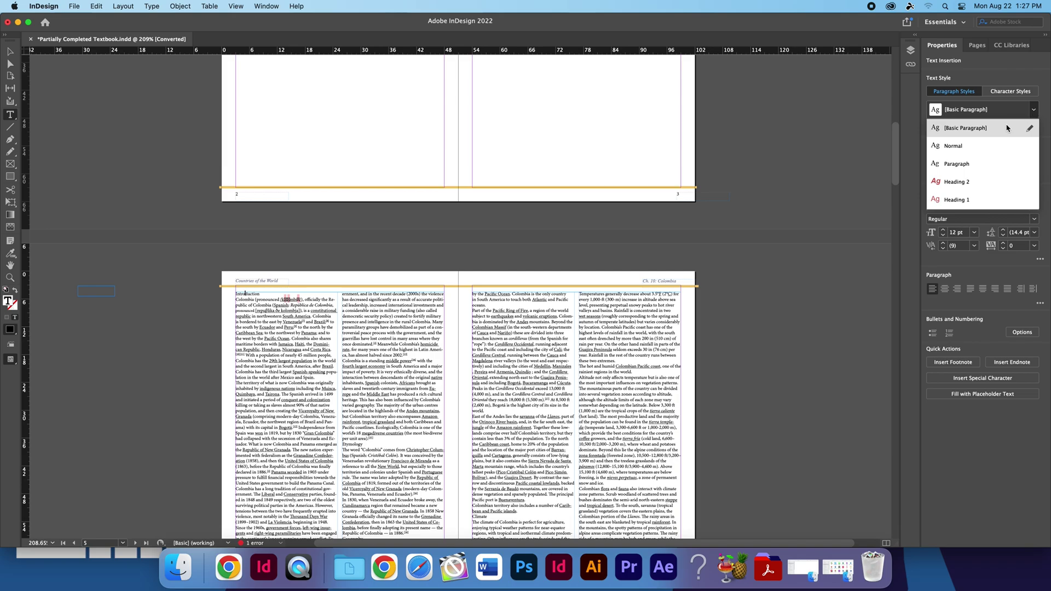
left_click(983, 183)
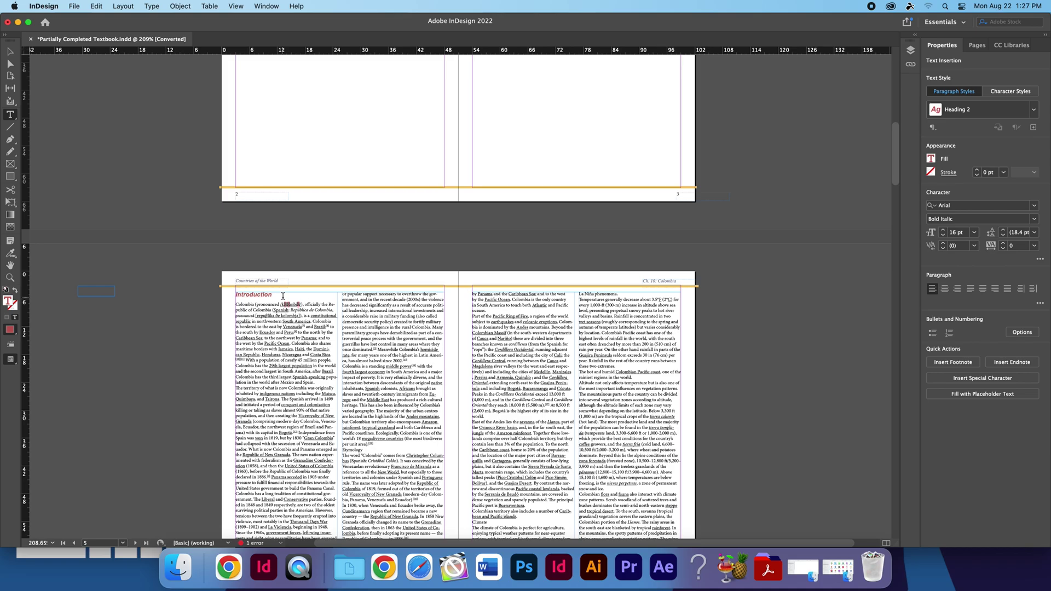
Try the Heading 1 paragraph style on the first body paragraph below Introduction and return it to [Basic Paragraph]
left_click(308, 351)
left_click(1036, 107)
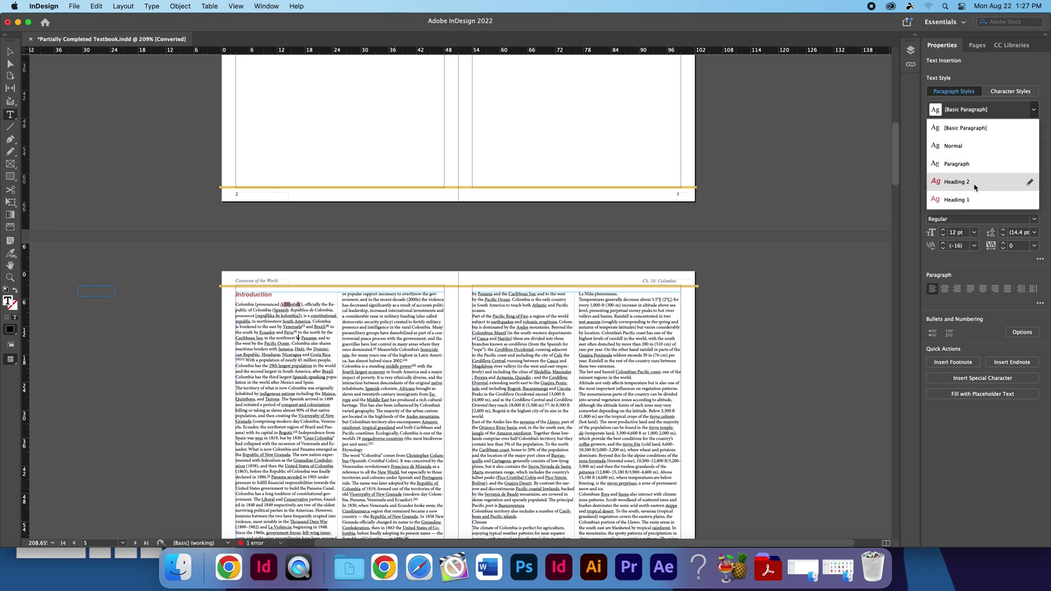
left_click(967, 201)
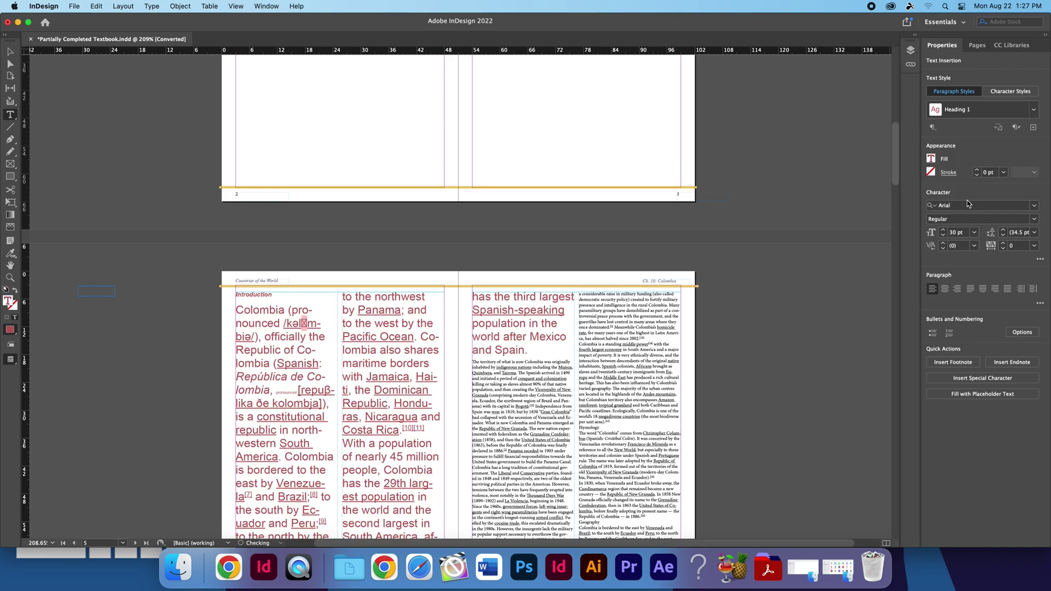
left_click(1034, 109)
left_click(962, 130)
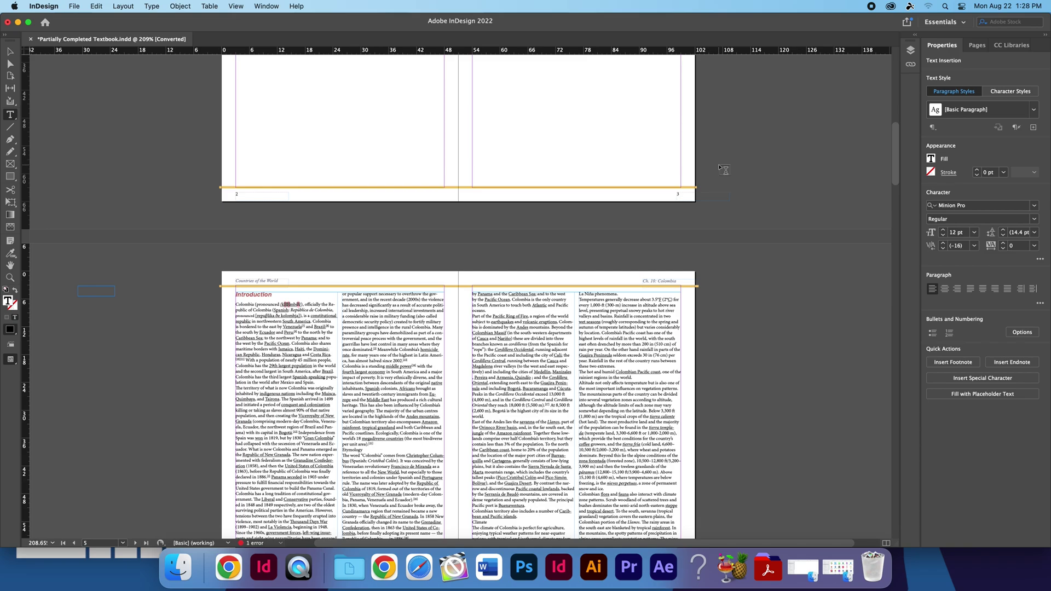
Look at the character style setting and reset the Introduction line to the [Basic Paragraph] paragraph style
left_click(1023, 92)
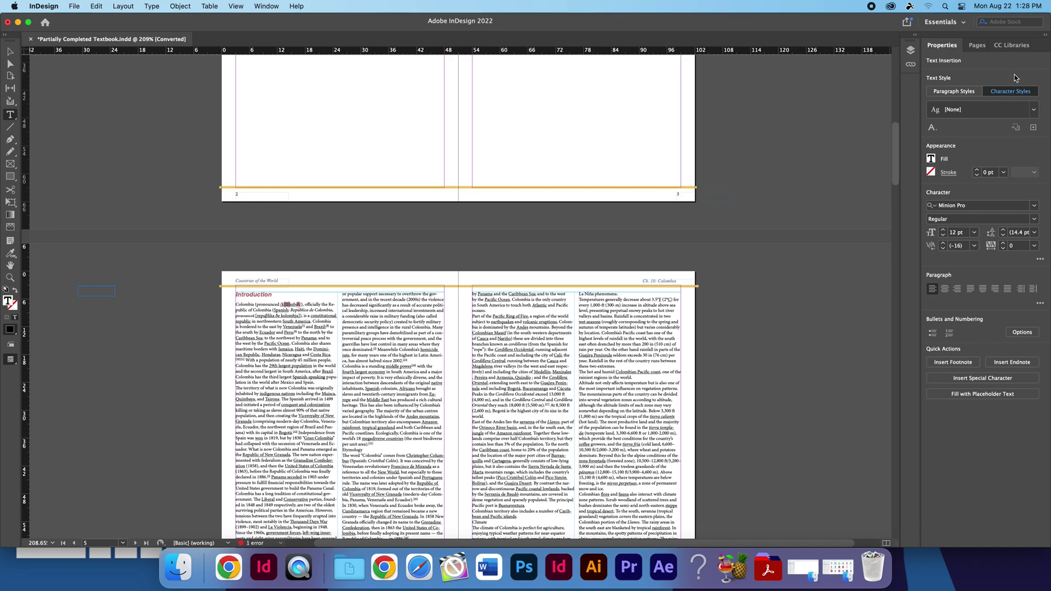
left_click(969, 92)
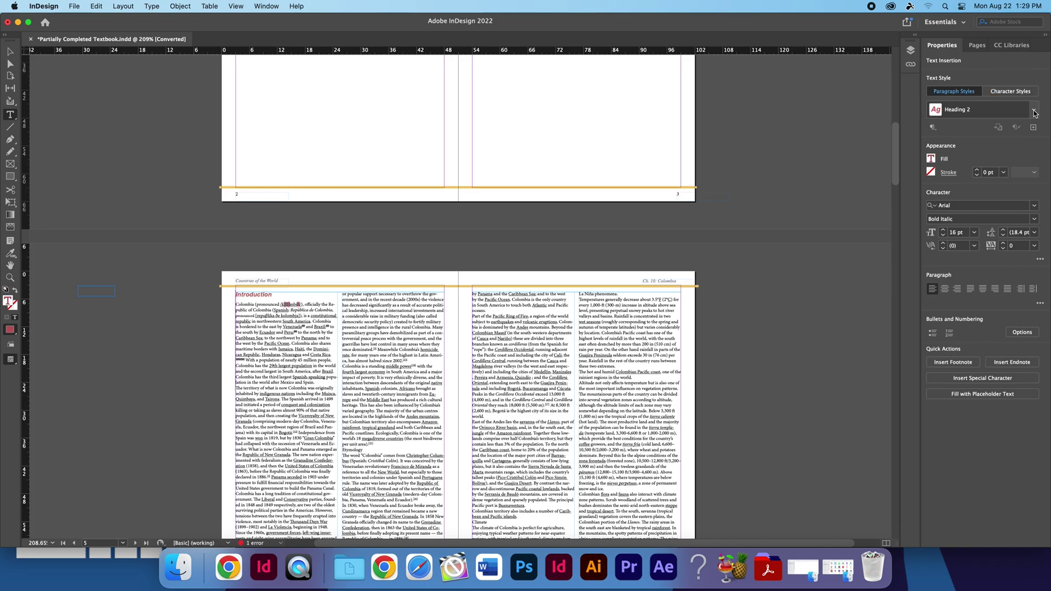
left_click(1034, 112)
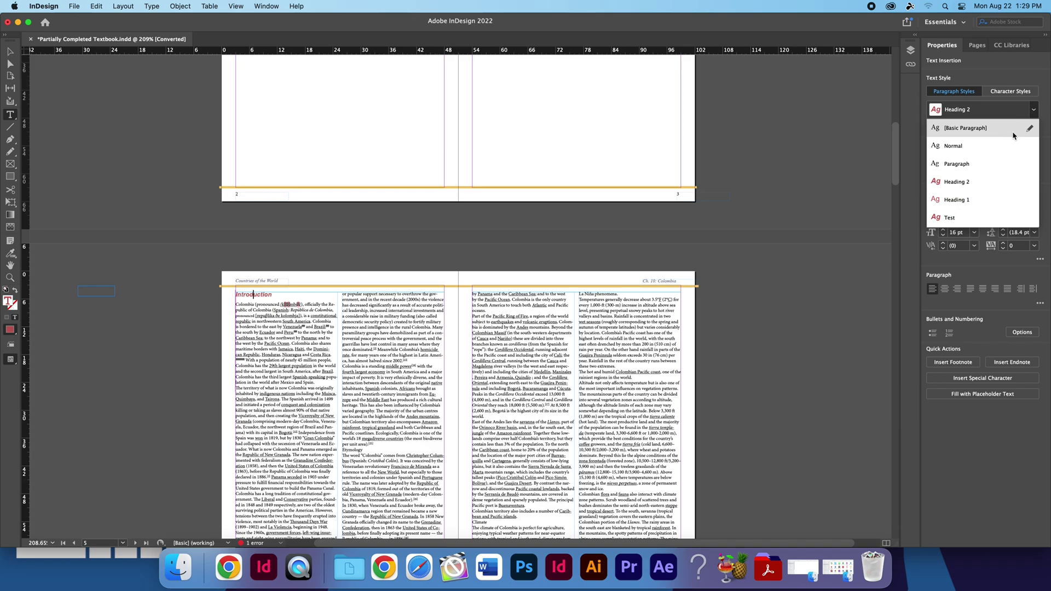
left_click(1014, 128)
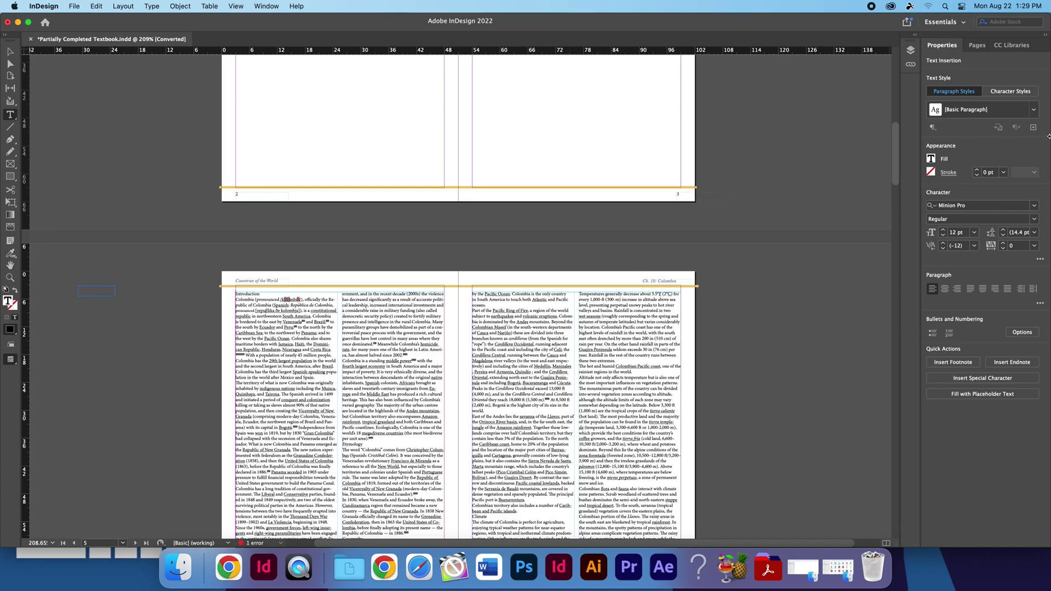
Create a new paragraph style from the Introduction line and open its options with Preview on, keeping the heading in view
left_click(1033, 127)
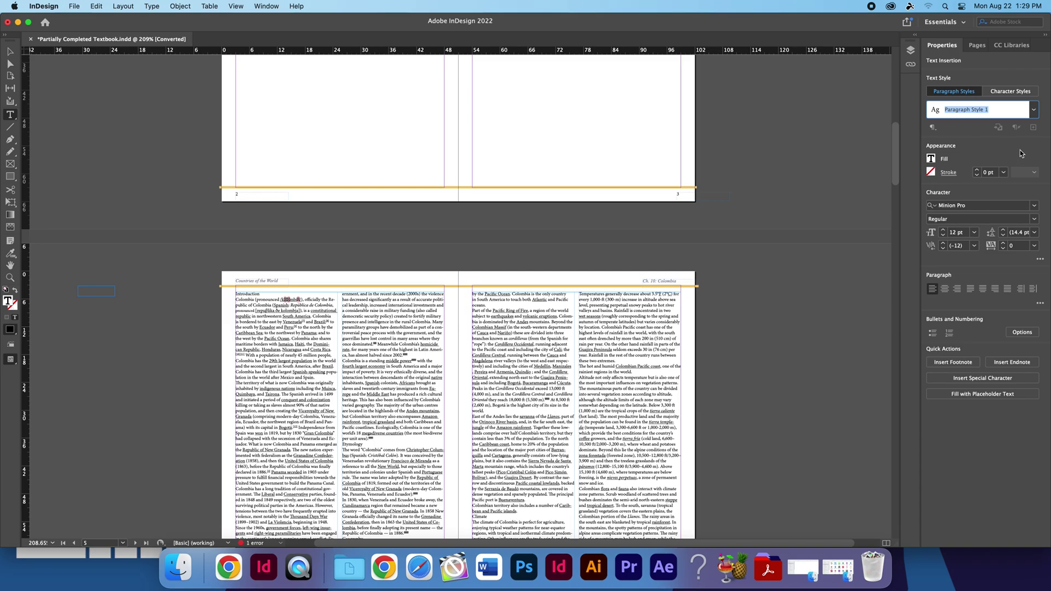
left_click(1034, 110)
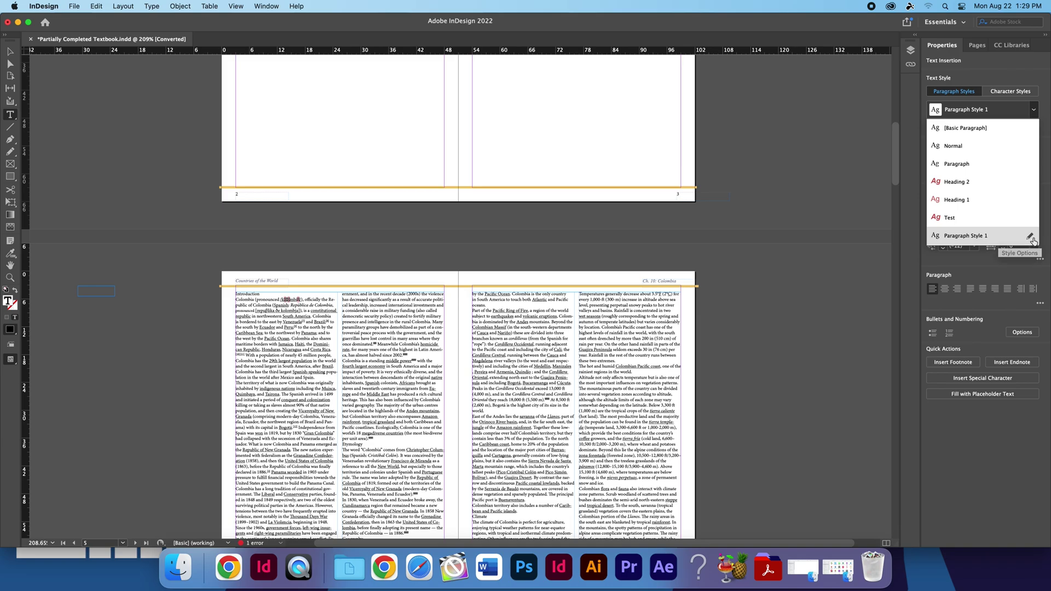
left_click(1031, 237)
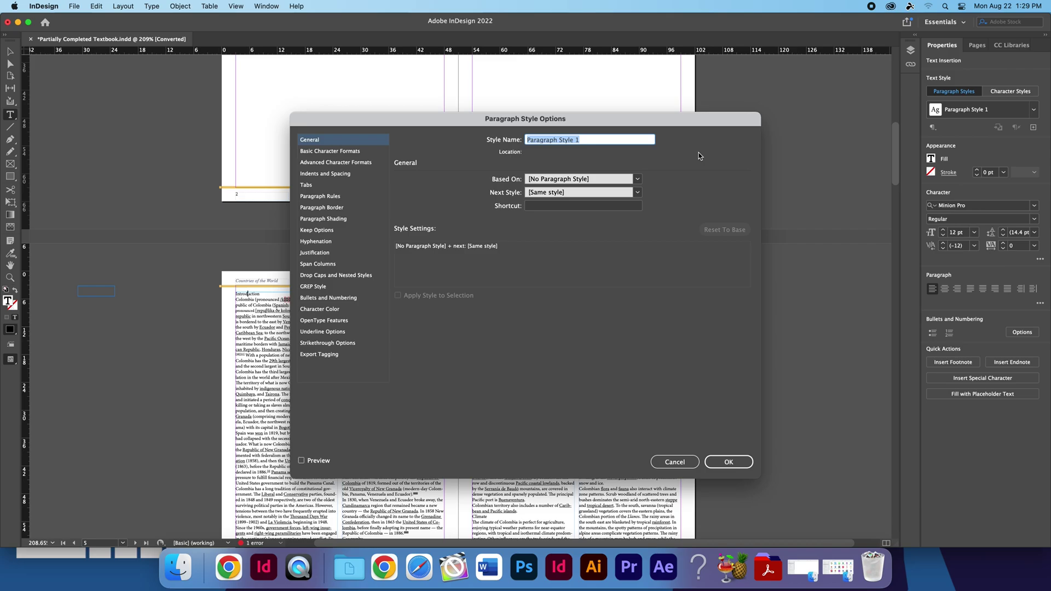
left_click(302, 461)
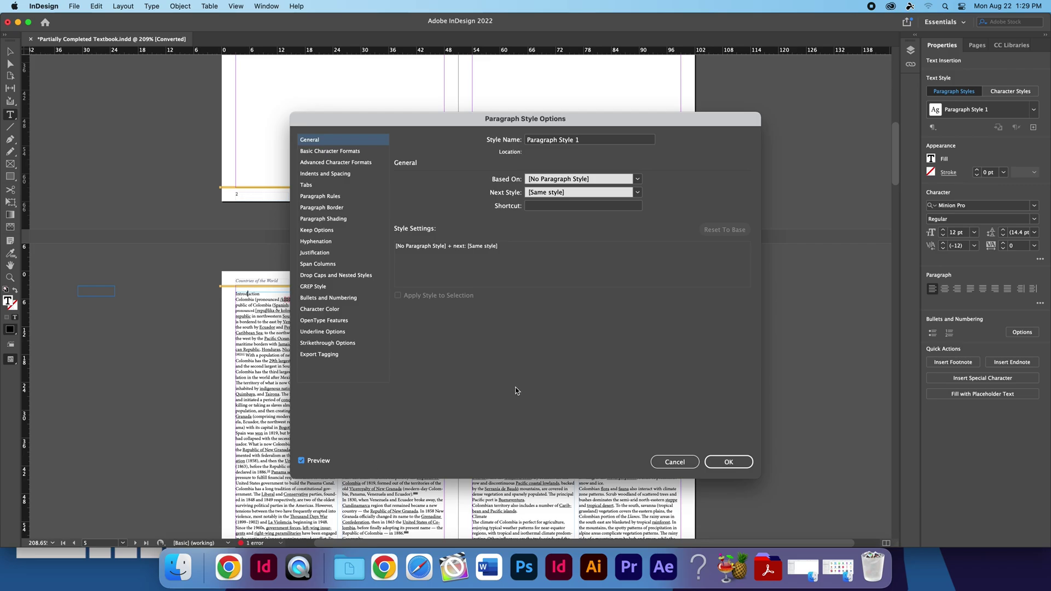
left_click_drag(598, 115, 722, 94)
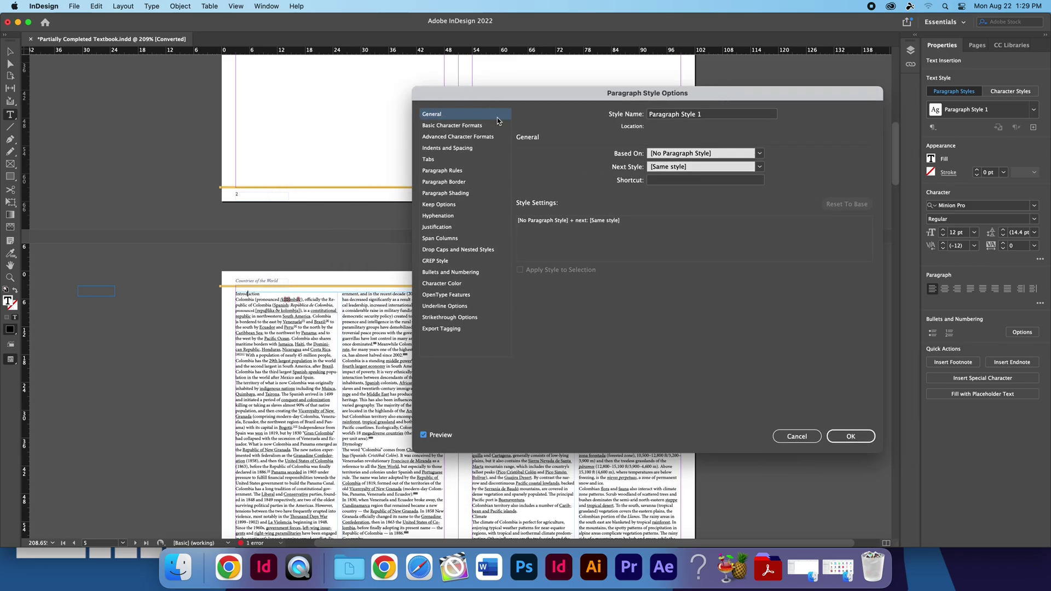
Name the new paragraph style Textbook Headings
left_click_drag(703, 114, 590, 115)
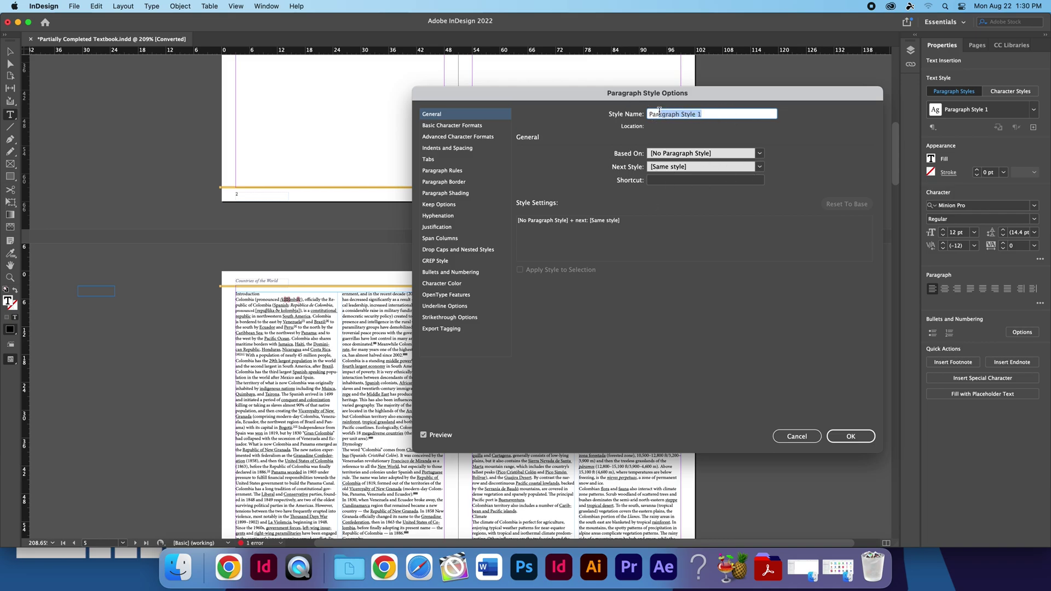
key("BackSpace")
type("Textbook Headings")
Set the Textbook Headings style's font to Myriad Pro with the Bold font style
left_click(474, 125)
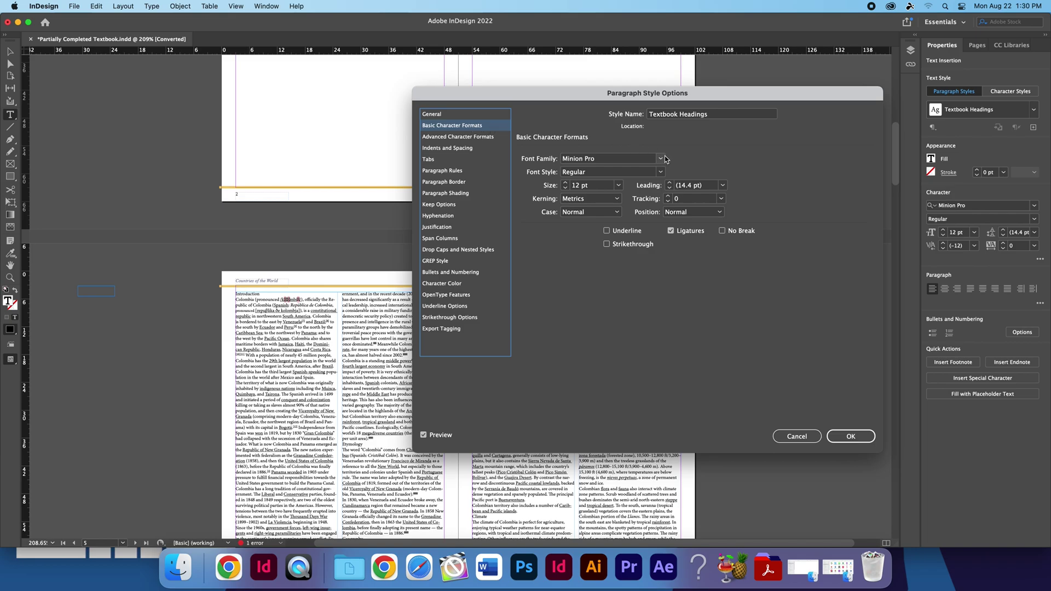
left_click(661, 159)
scroll(661, 158, "down", 2)
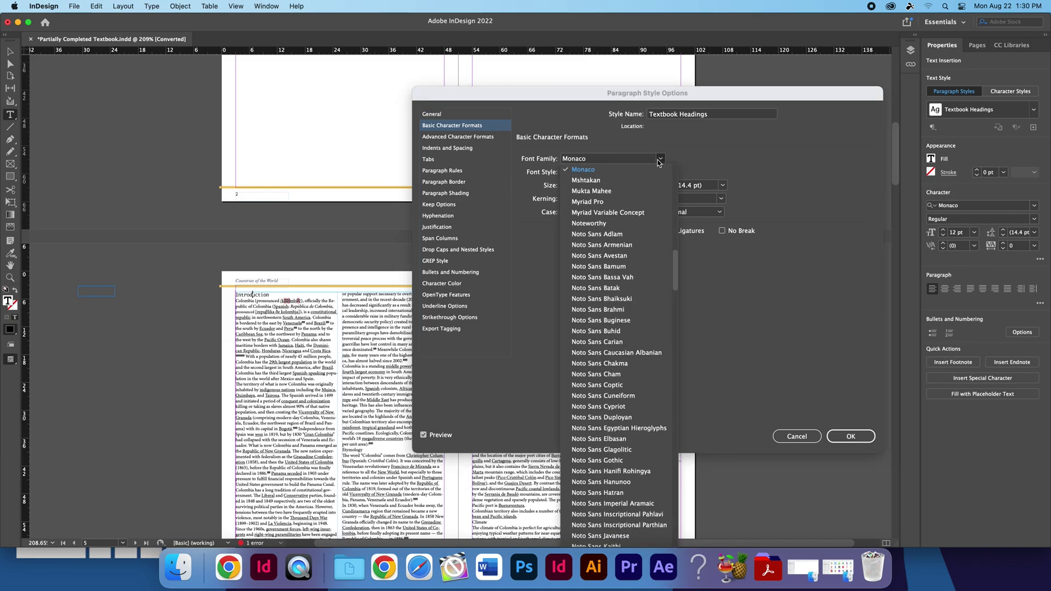
left_click(631, 203)
left_click(661, 172)
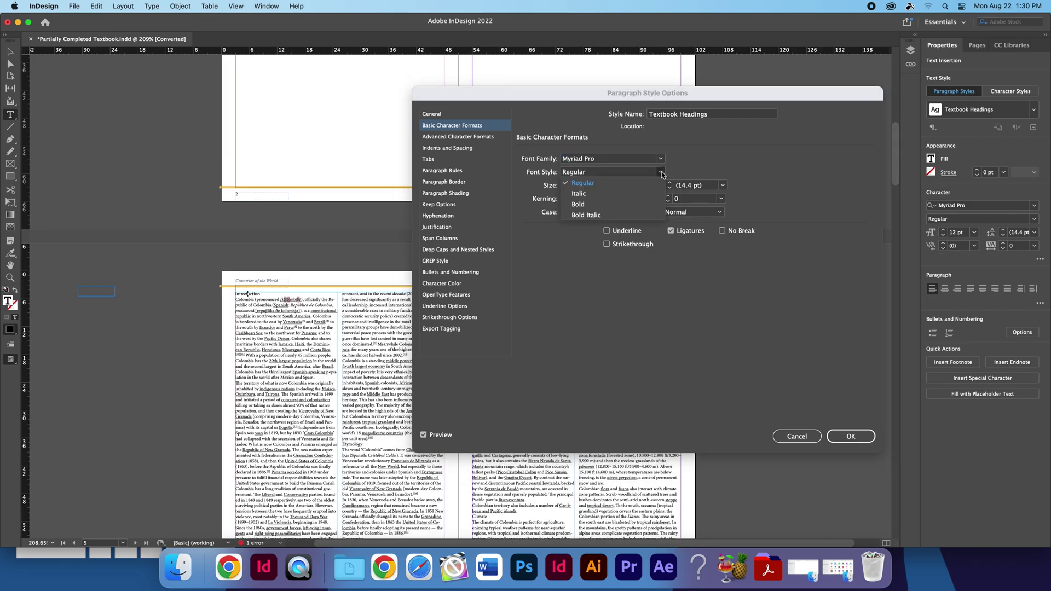
left_click(613, 205)
Set the Textbook Headings font size to 20 pt and try Underline and Strikethrough, leaving both off
left_click(566, 183)
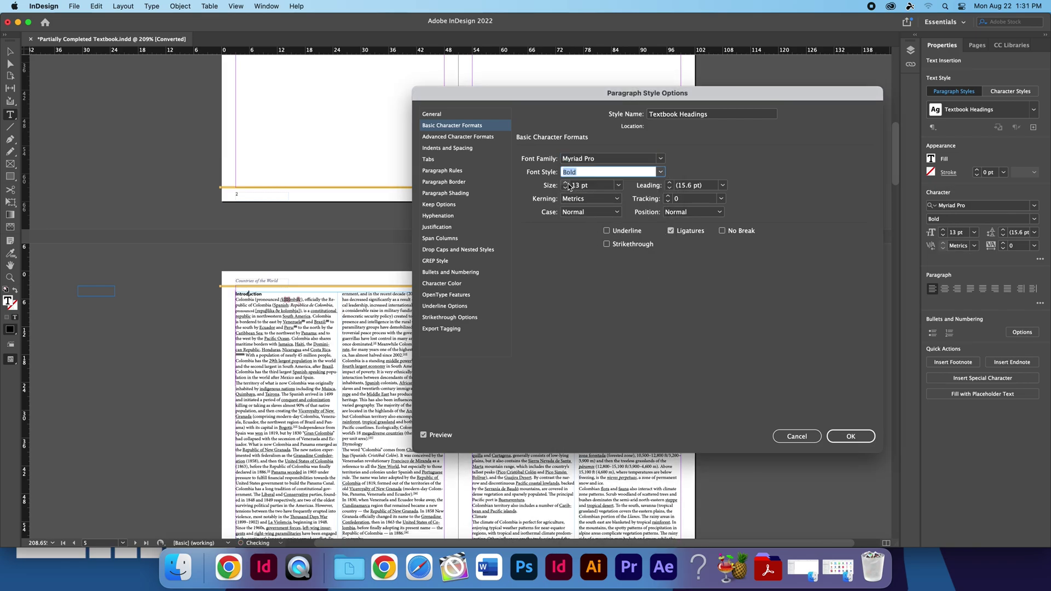
left_click(566, 183)
left_click(566, 183)
left_click(566, 183)
left_click(566, 183)
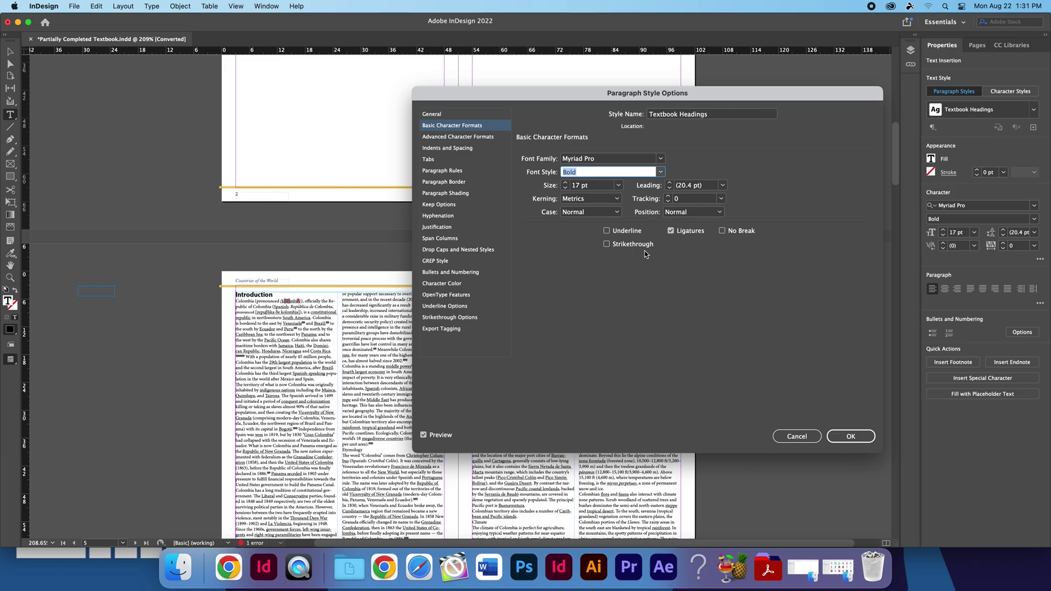
left_click(606, 233)
left_click(606, 232)
left_click(607, 245)
left_click(608, 244)
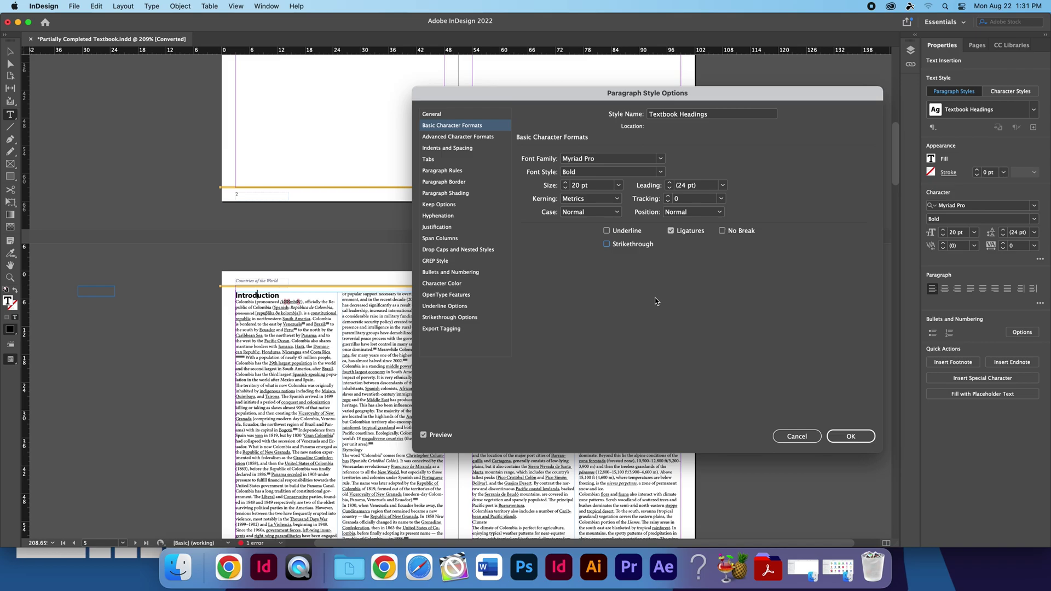
Set the Textbook Headings style's space after to 1p0, keeping its alignment at Left and Align to Grid at None
left_click(461, 149)
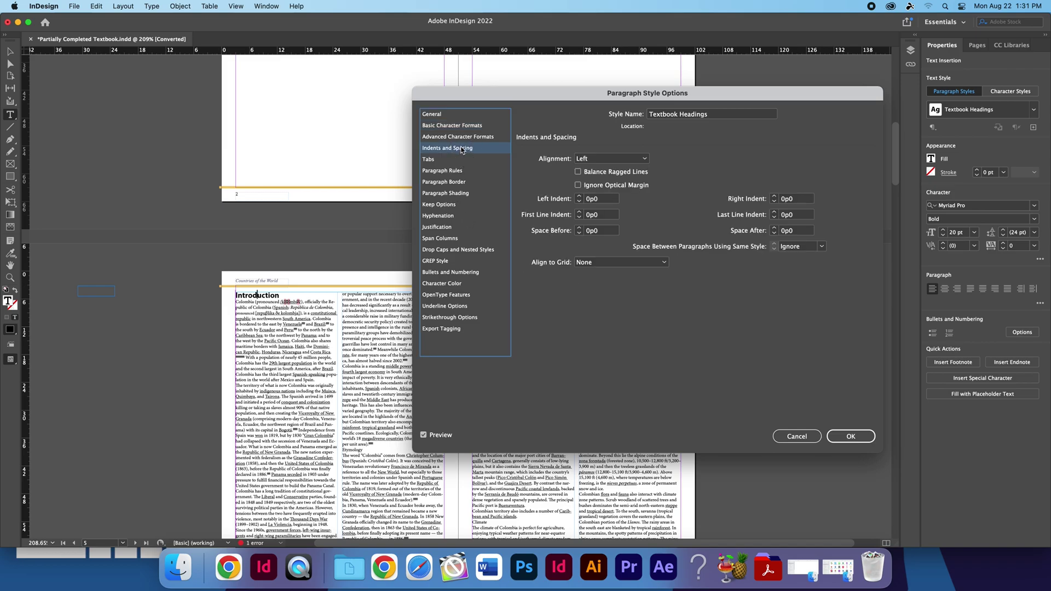
left_click(609, 158)
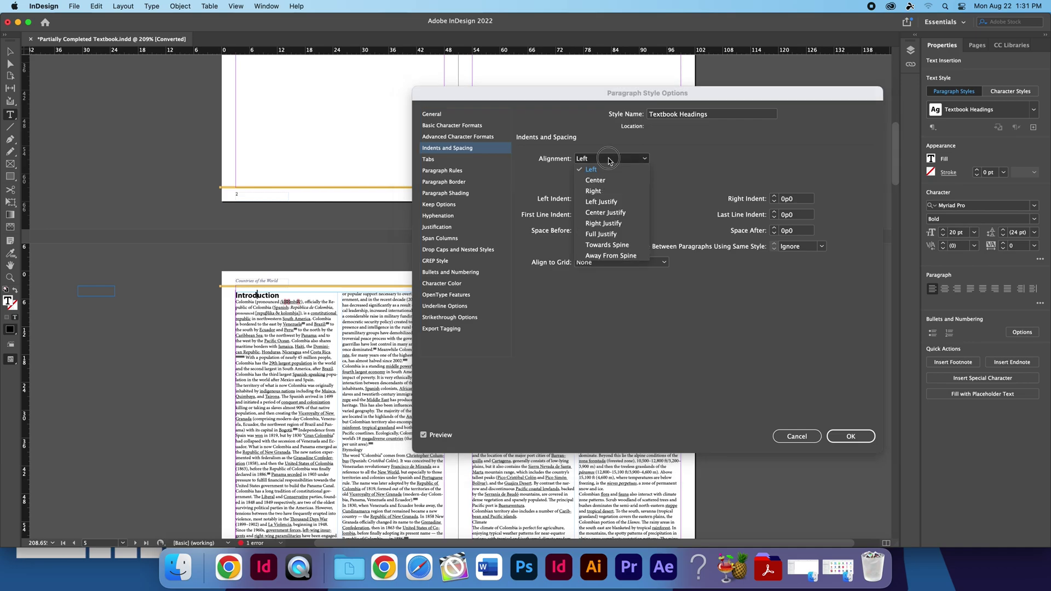
left_click(687, 163)
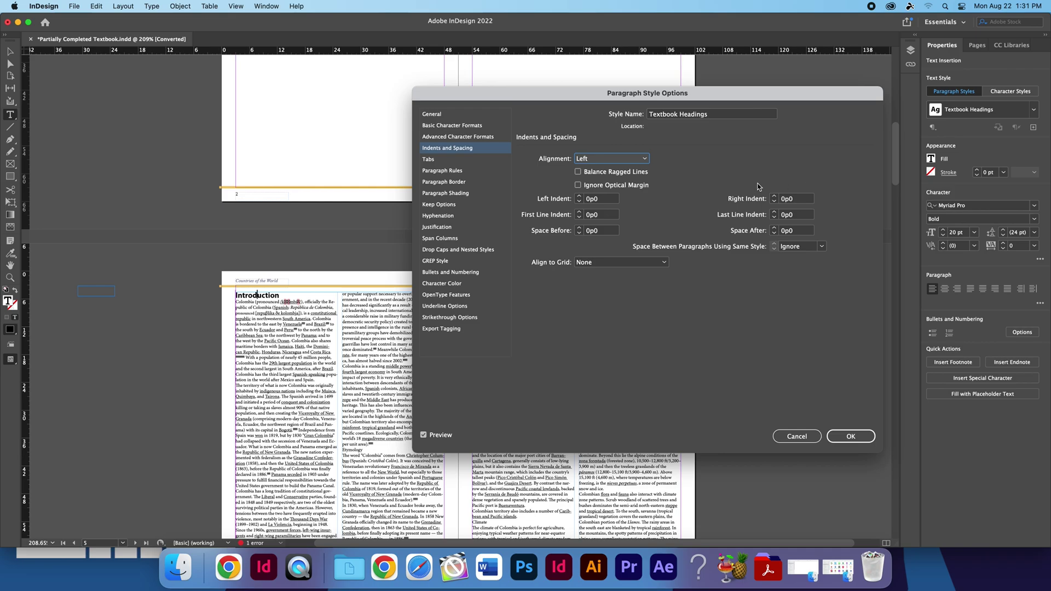
left_click(774, 228)
left_click(775, 228)
left_click(775, 228)
left_click(775, 228)
left_click(774, 228)
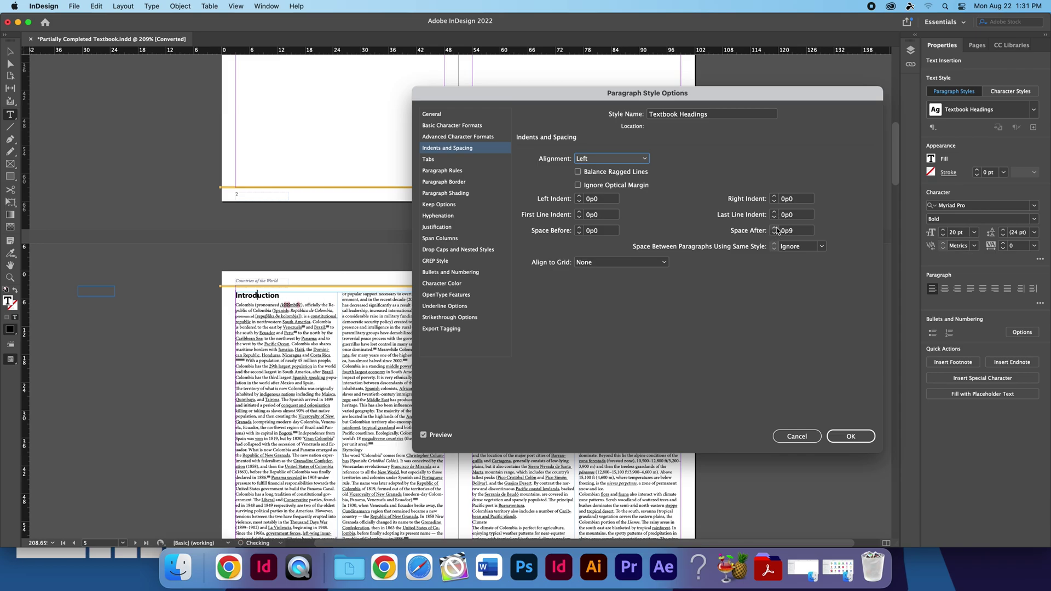
left_click(775, 228)
left_click(774, 228)
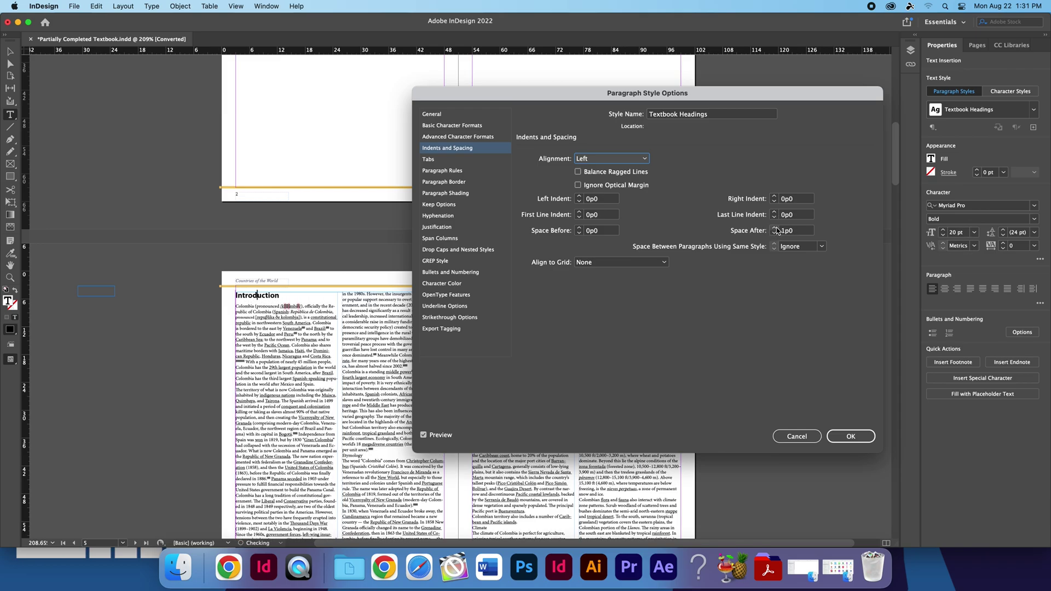
left_click(634, 263)
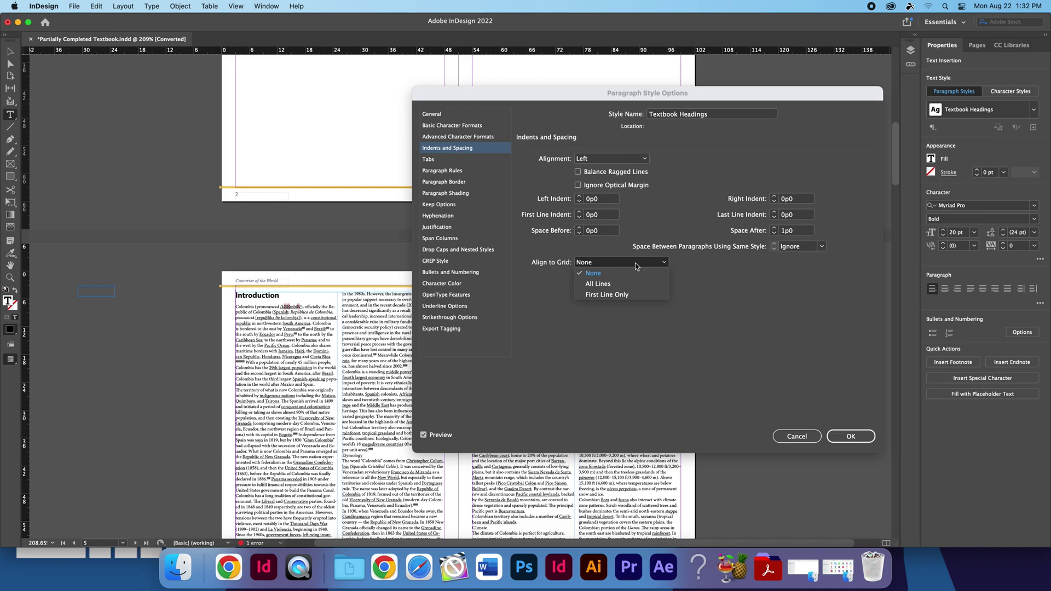
left_click(636, 264)
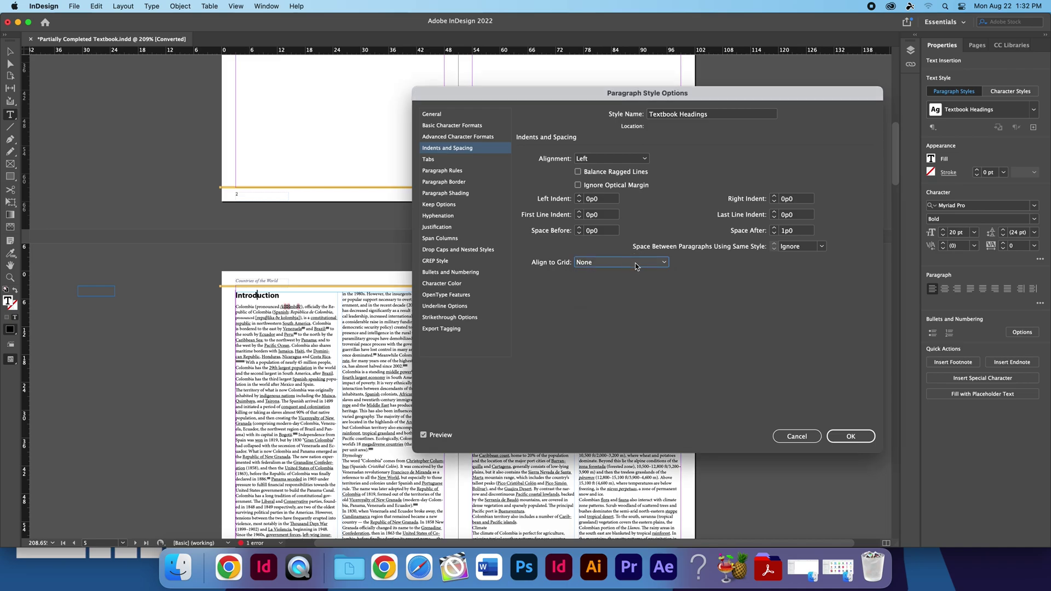
Turn on the paragraph border for the Textbook Headings style
left_click(451, 183)
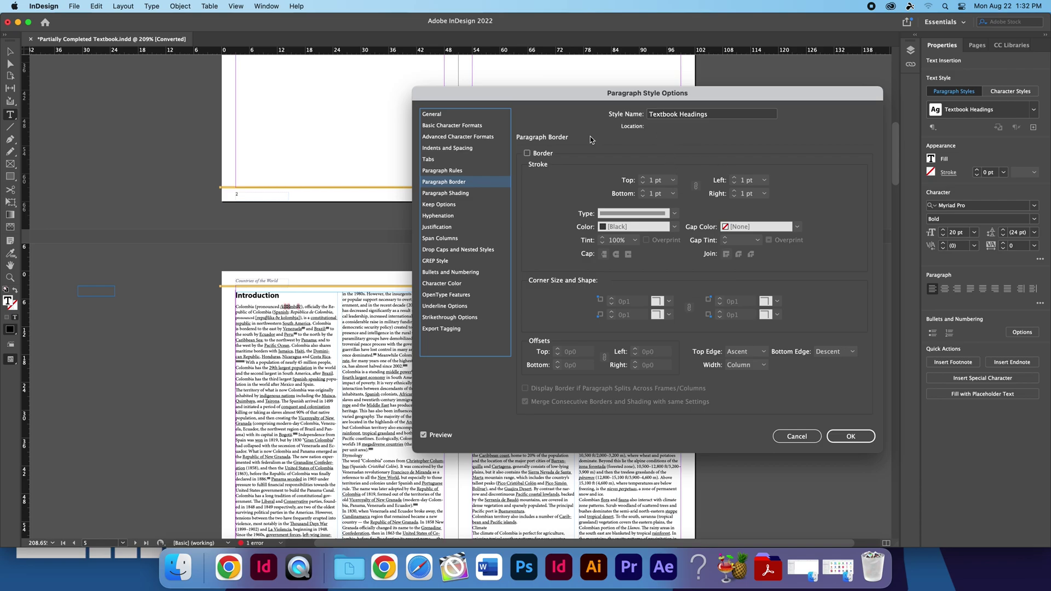
left_click(527, 154)
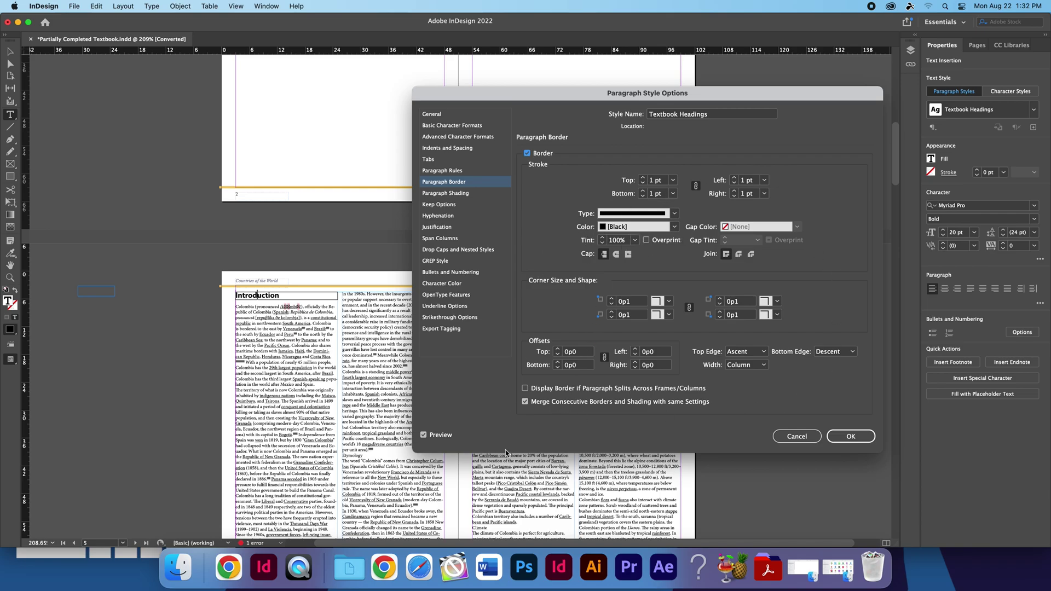
Try paragraph shading on the Textbook Headings style, leaving it off, and turn the paragraph border off
left_click(465, 199)
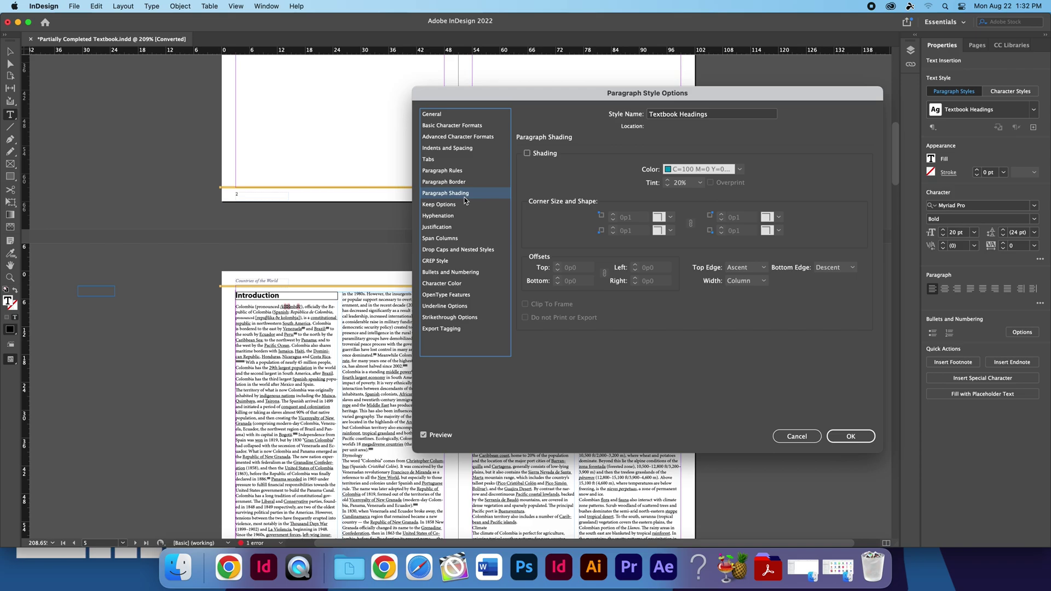
left_click(526, 153)
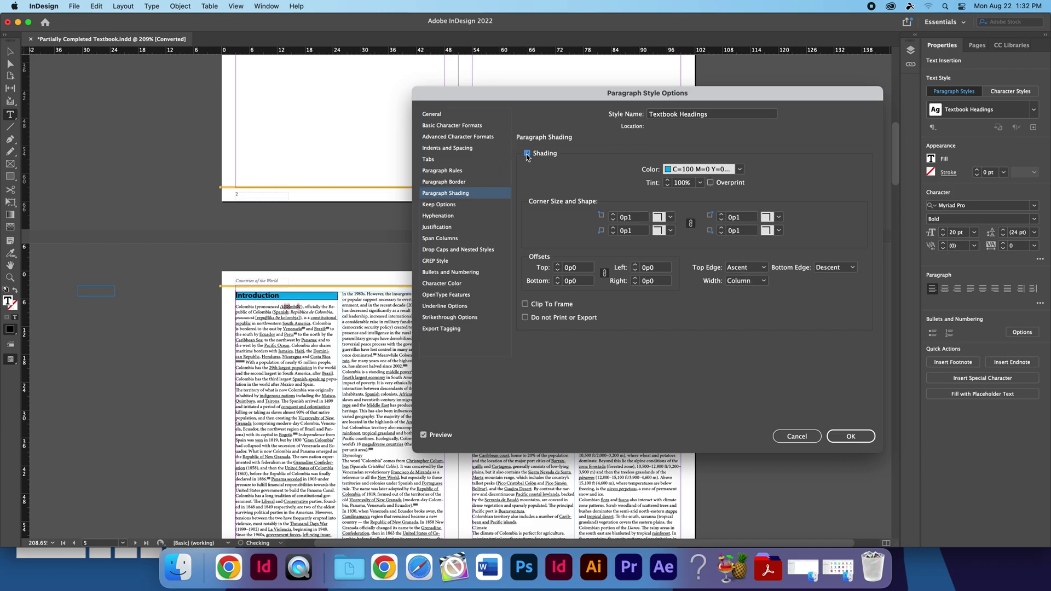
left_click(527, 153)
left_click(467, 182)
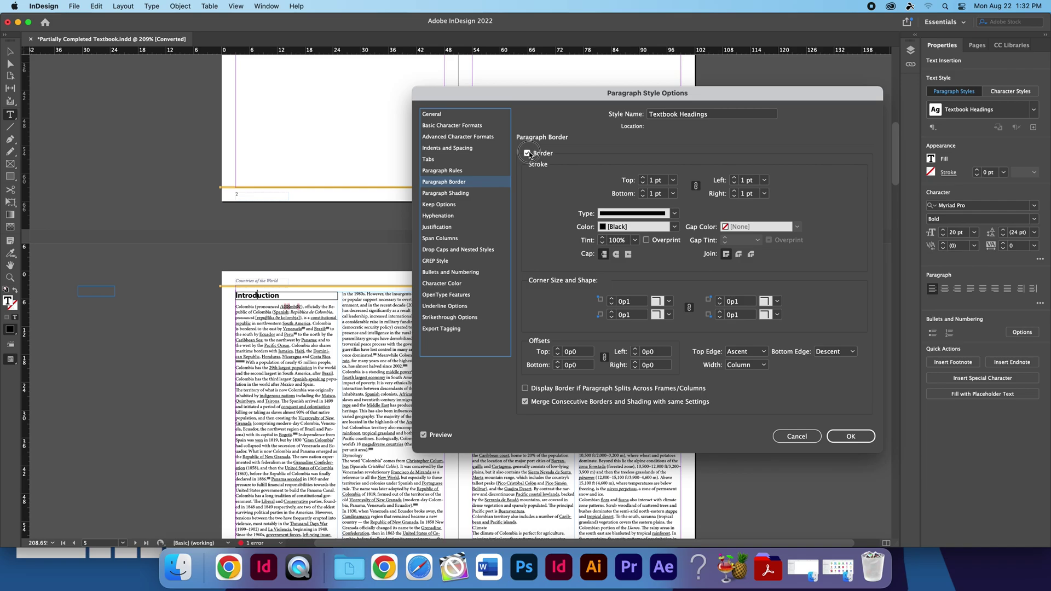
Review the Textbook Headings style's Keep Options, Hyphenation, Span Columns, and Drop Caps and Nested Styles settings
left_click(432, 209)
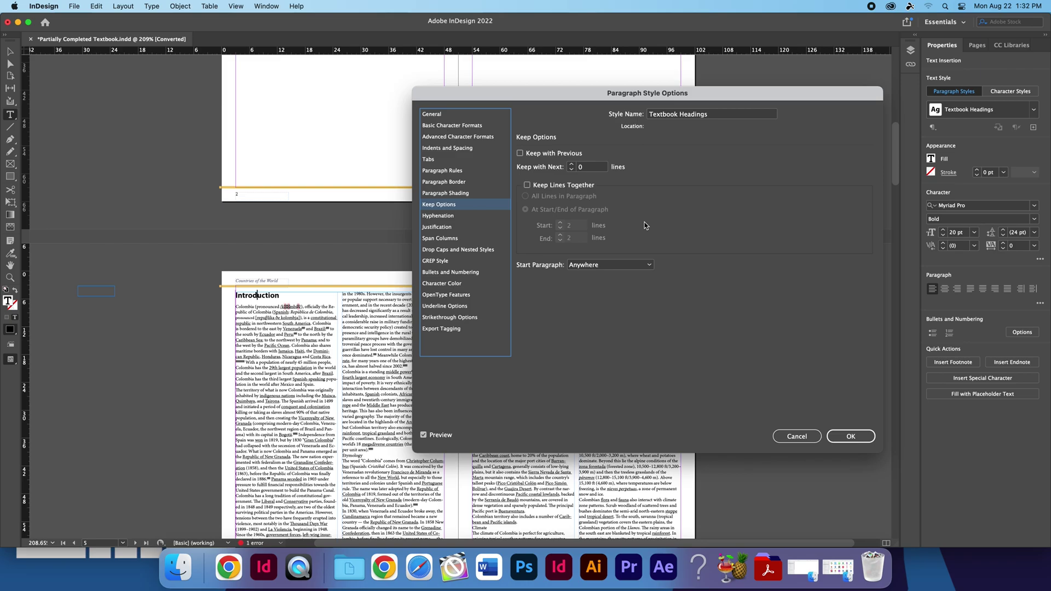
left_click(450, 217)
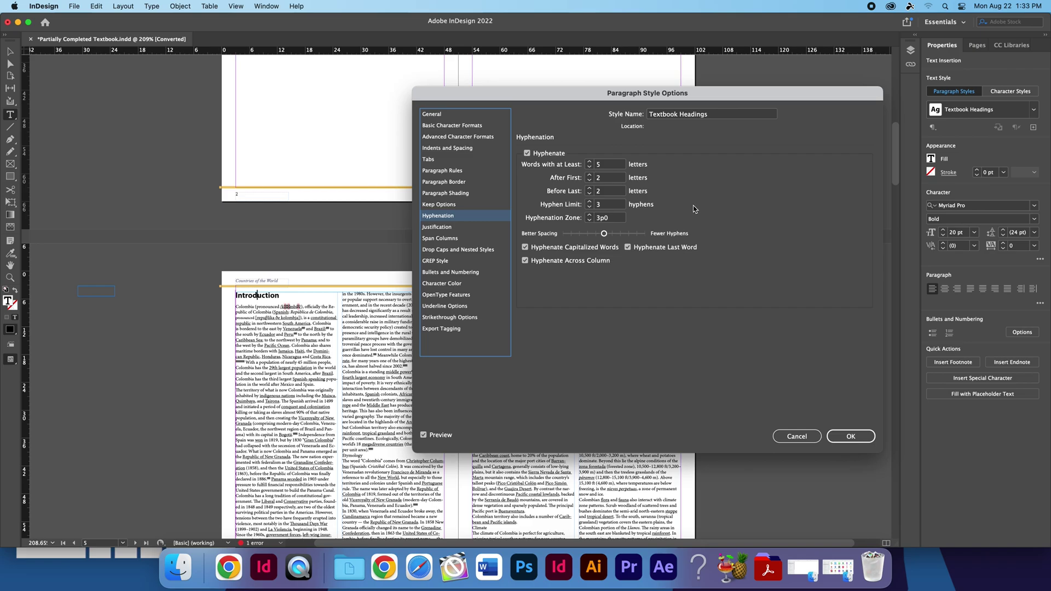
left_click(451, 239)
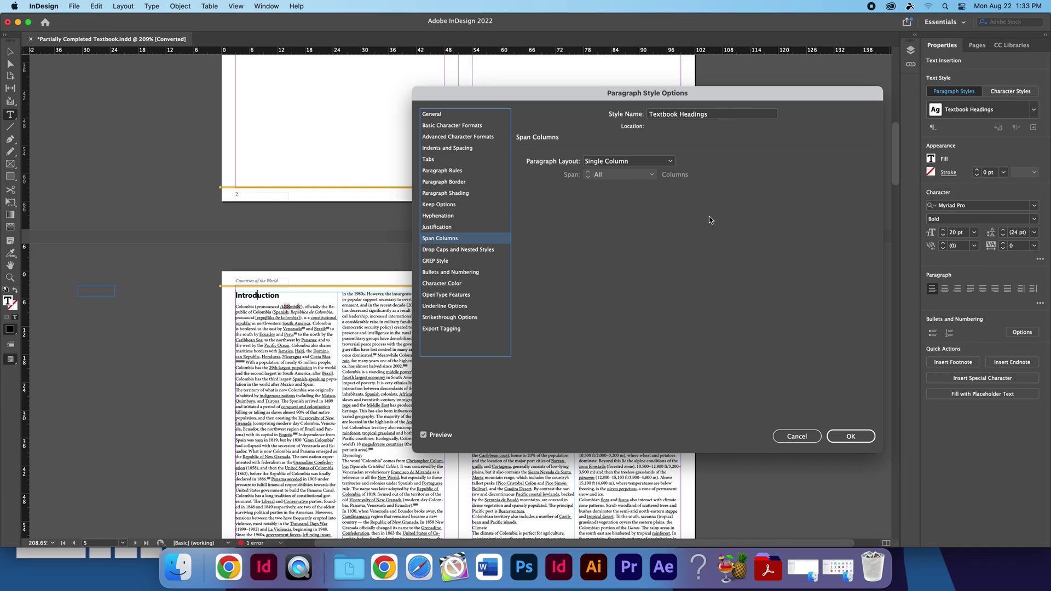
left_click(470, 251)
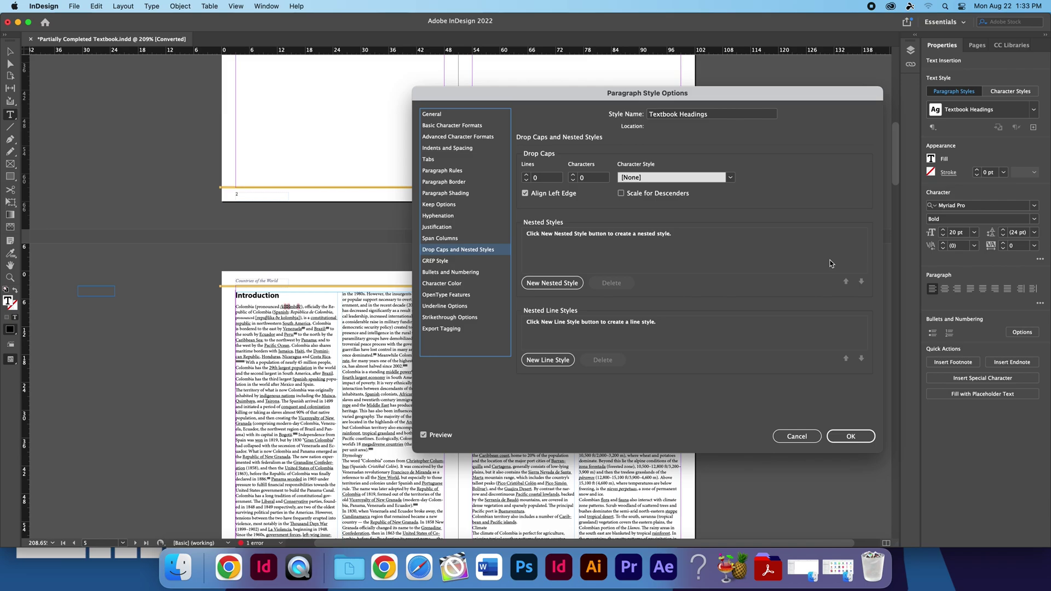
Try Bullets and Numbers as the Textbook Headings style's list type, leaving it at None
left_click(461, 273)
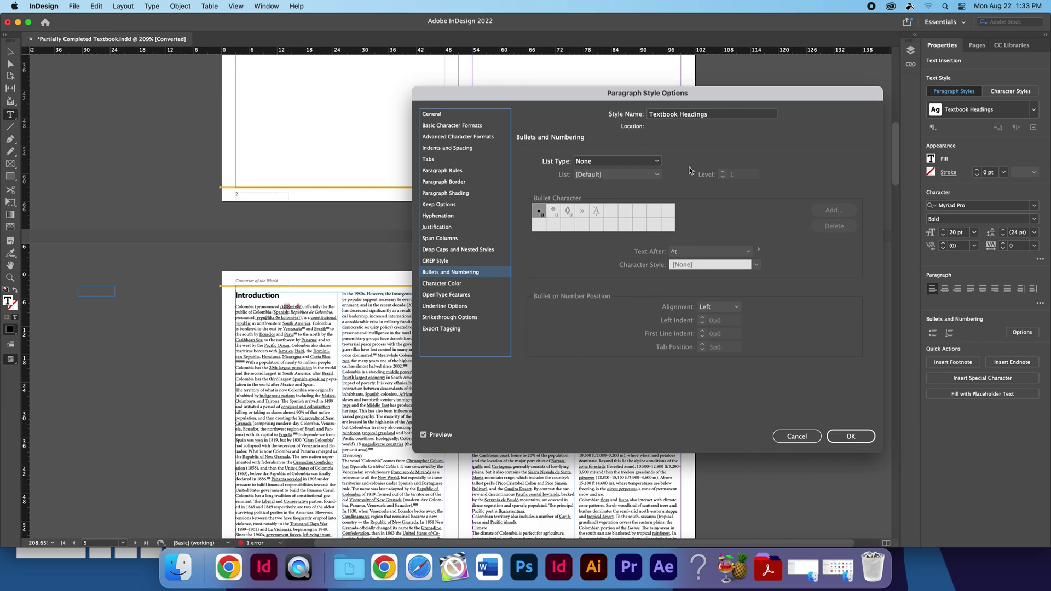
left_click(646, 162)
left_click(612, 186)
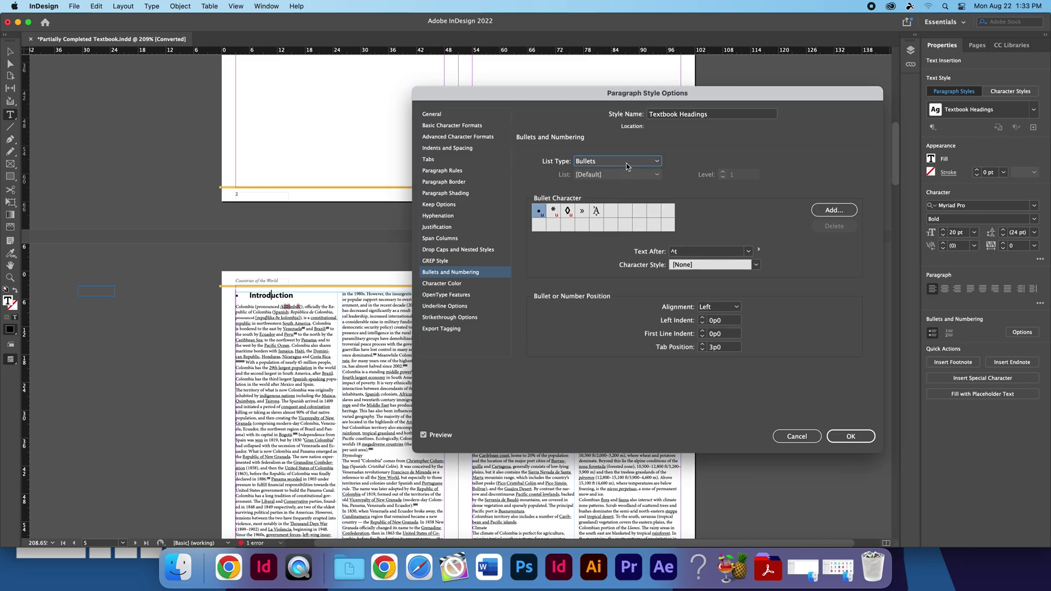
left_click(626, 163)
left_click(608, 195)
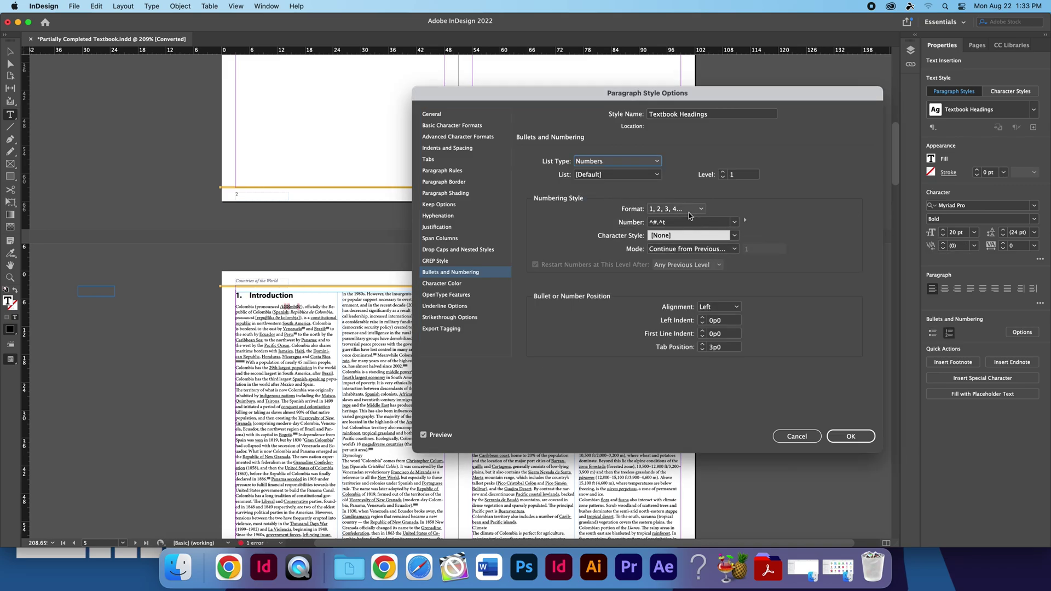
left_click(686, 210)
left_click(687, 212)
left_click(622, 162)
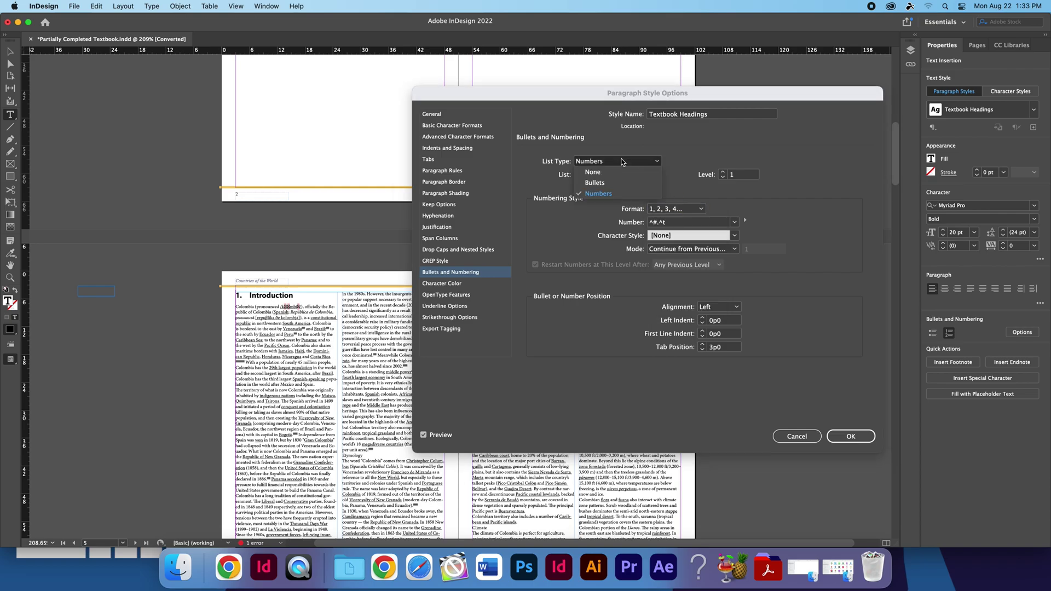
left_click(613, 186)
left_click(638, 163)
left_click(608, 173)
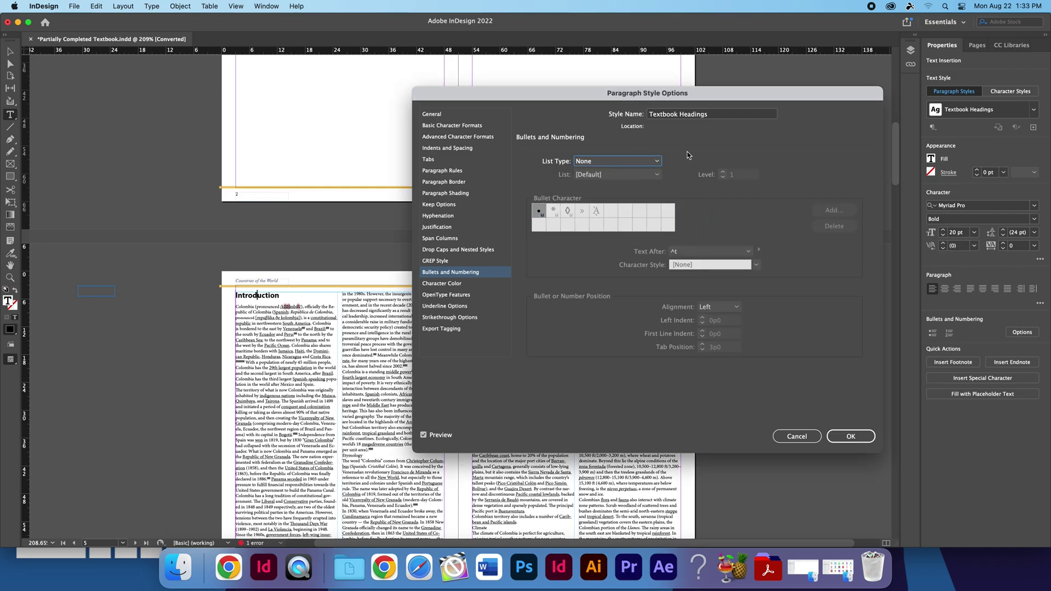
Set the Textbook Headings style's character color to cyan (C=100 M=0 Y=0 K=0), check its strikethrough options, and save the style
left_click(476, 283)
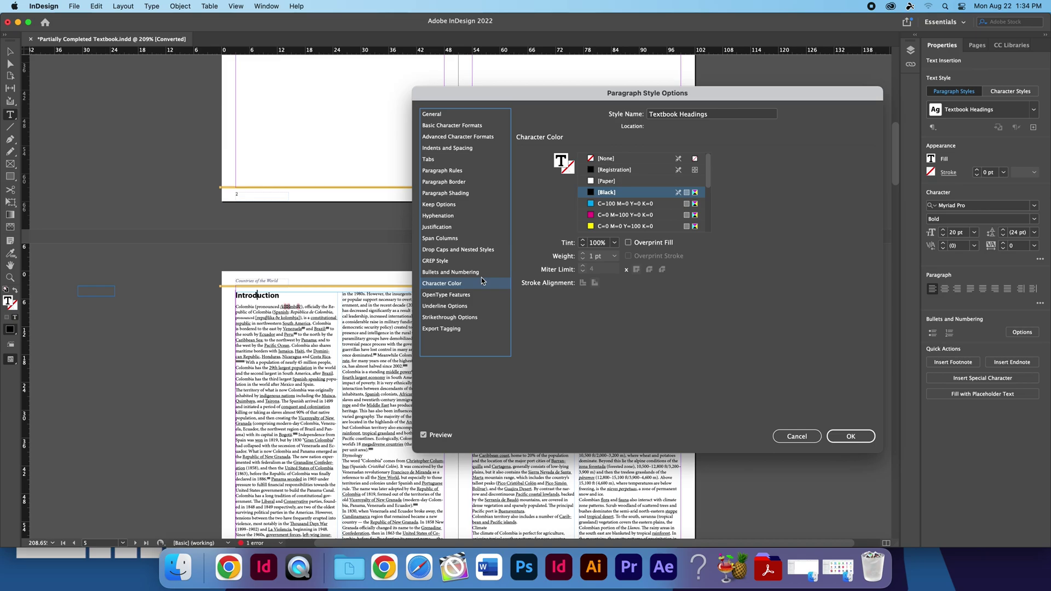
left_click(595, 205)
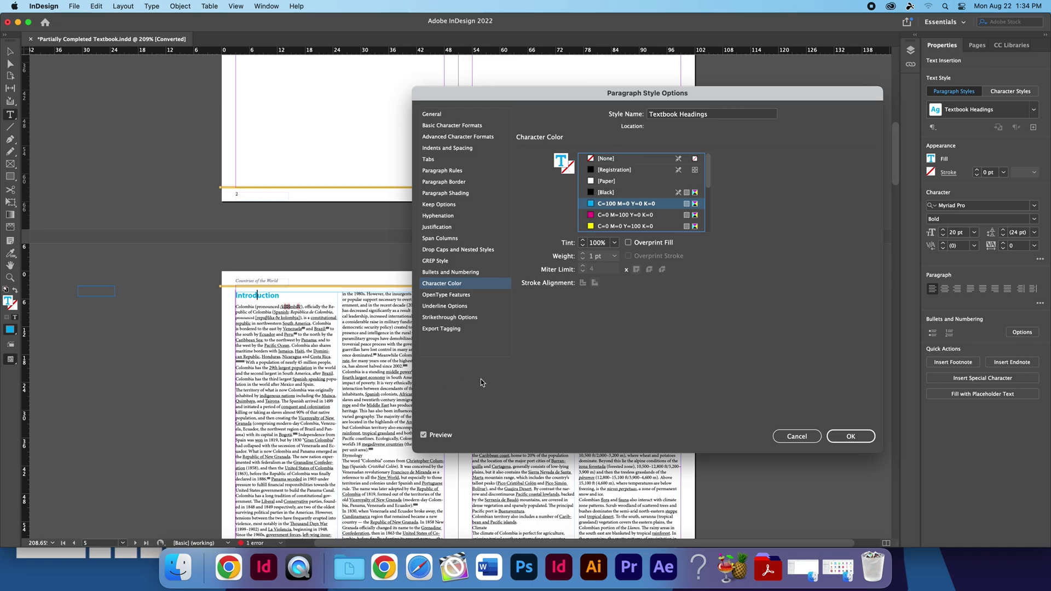
left_click(459, 308)
left_click(462, 320)
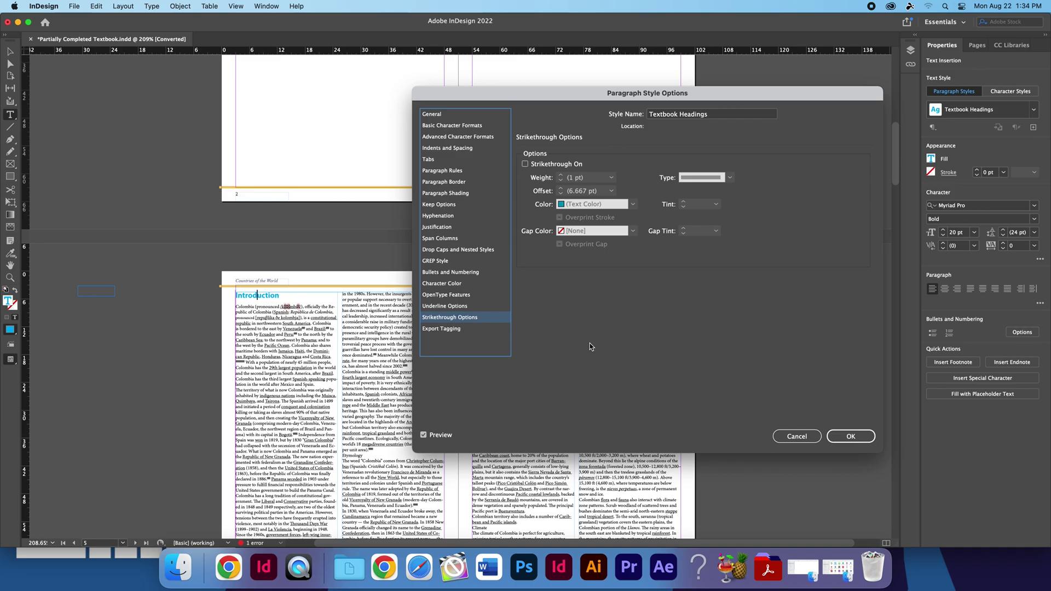
left_click(850, 436)
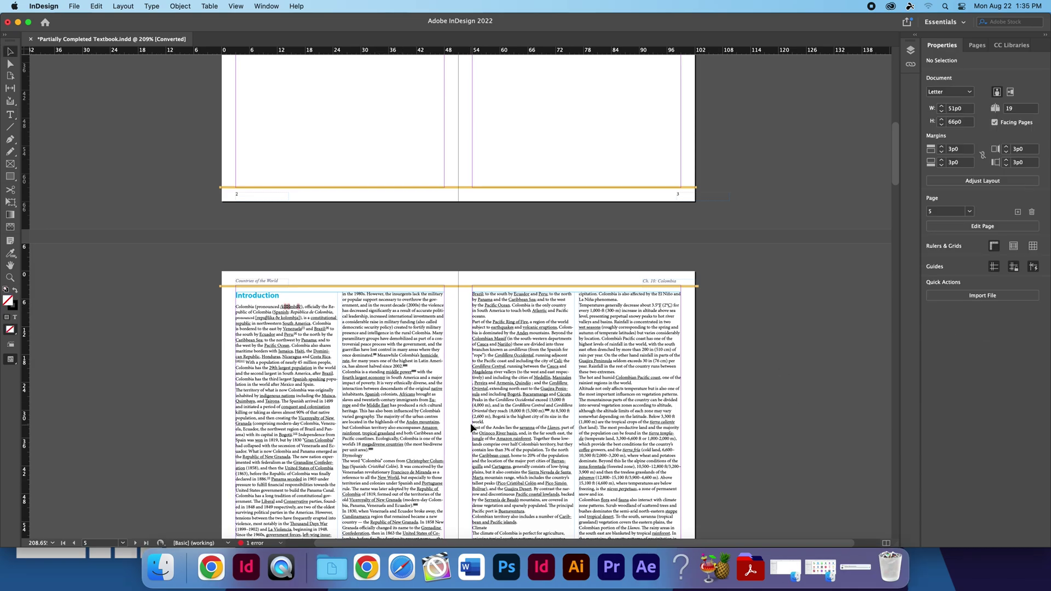
Apply the Textbook Headings paragraph style to the Climate heading on page 5
scroll(483, 488, "down", 1)
scroll(483, 486, "down", 2)
double_click(484, 479)
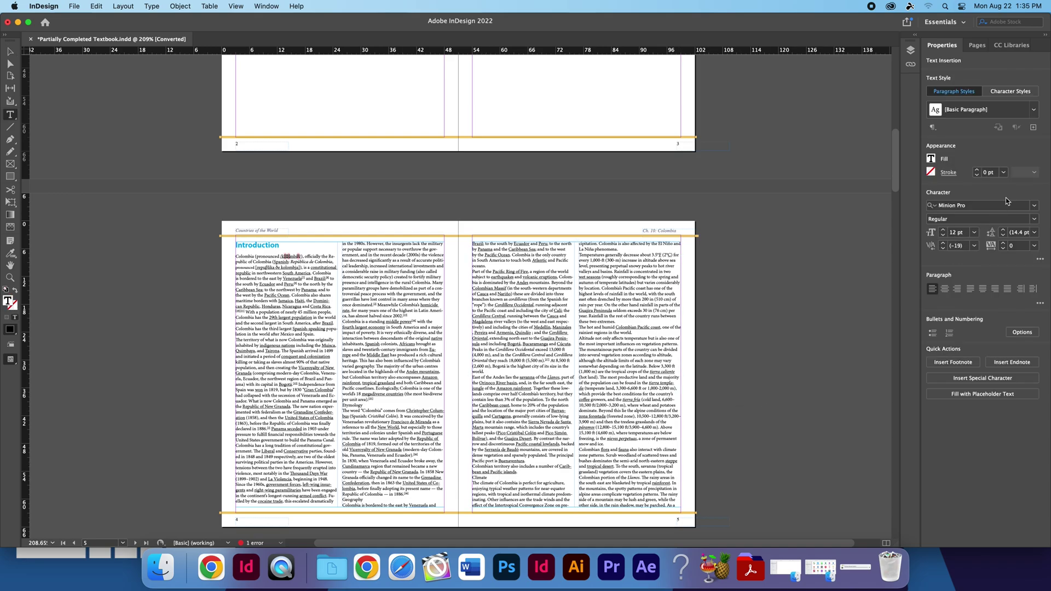
left_click(1033, 109)
left_click(968, 235)
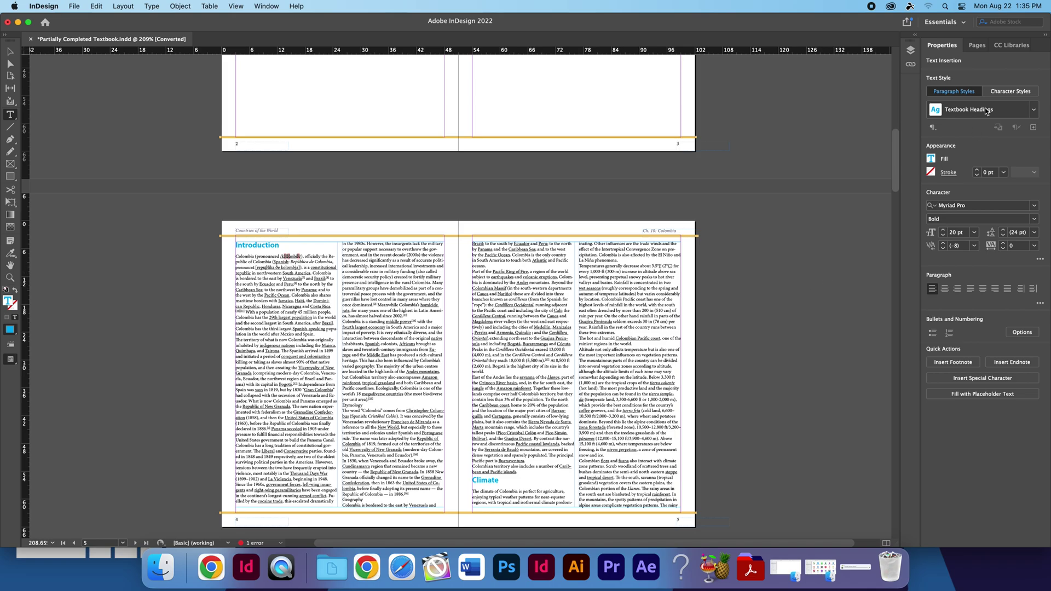
Reopen the Textbook Headings style's options for editing, review its general style settings, and accept the dialog
left_click(1034, 110)
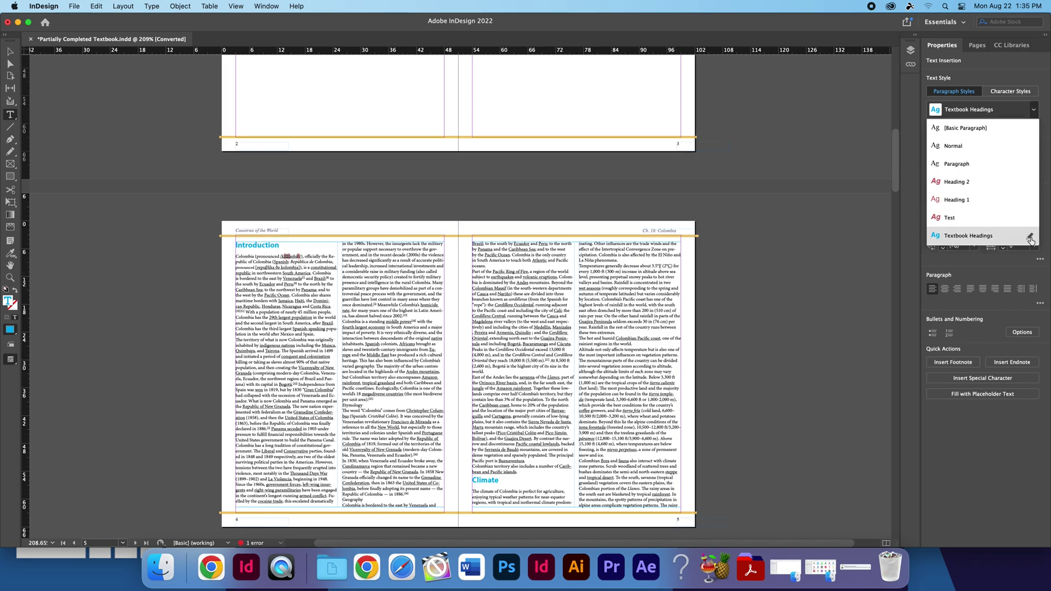
left_click(1030, 237)
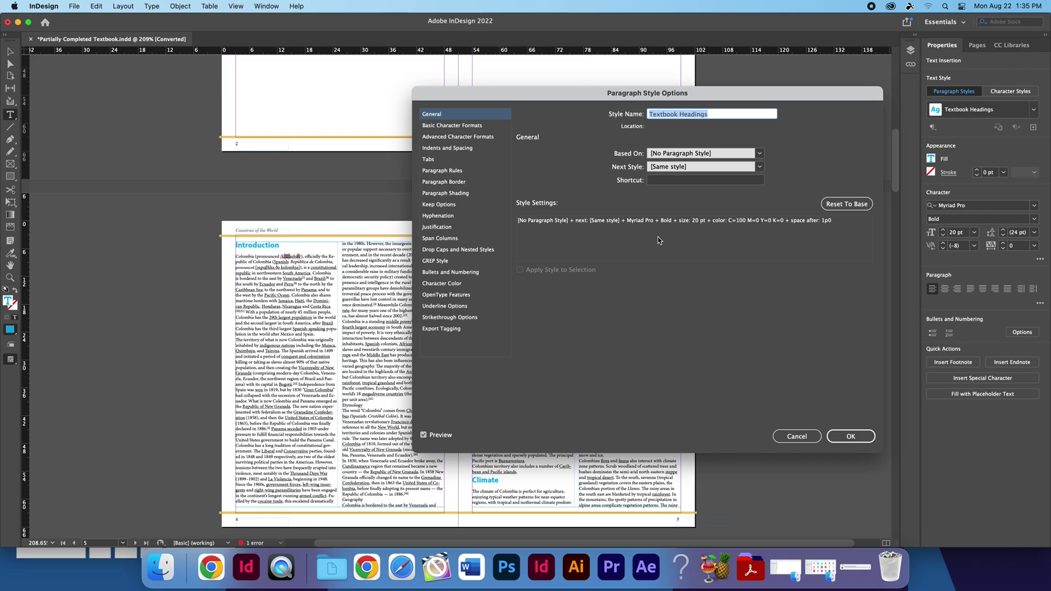
key("Return")
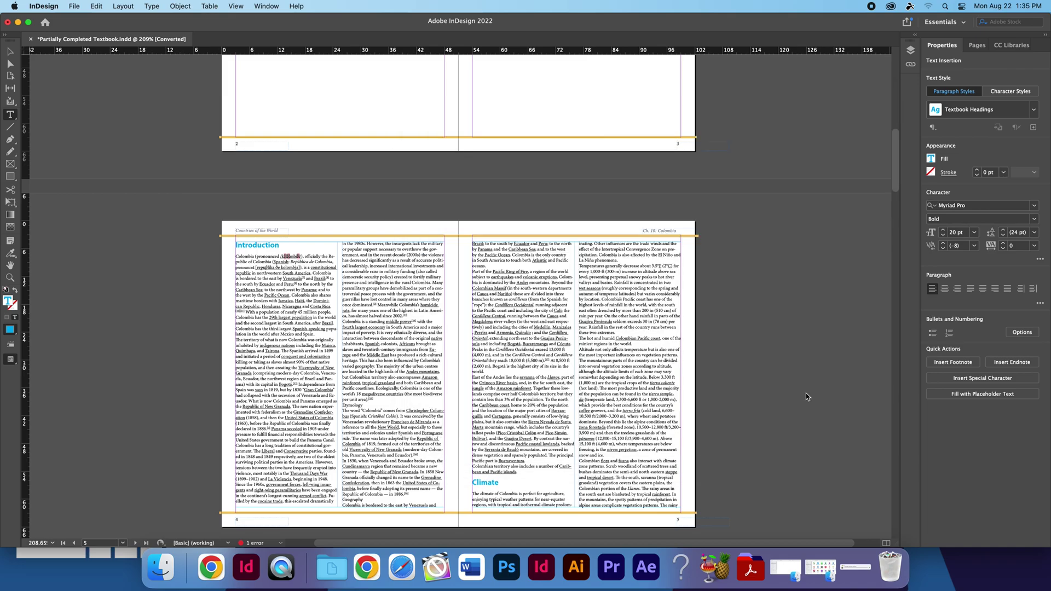